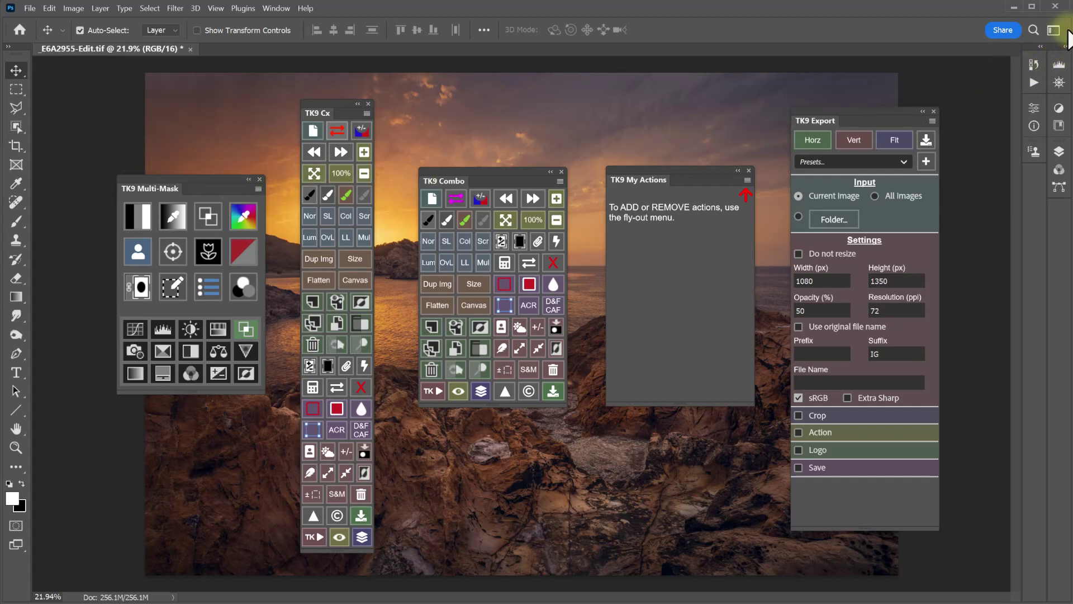
Switch to the Photography workspace and save it as a new workspace named TK9
left_click(1054, 29)
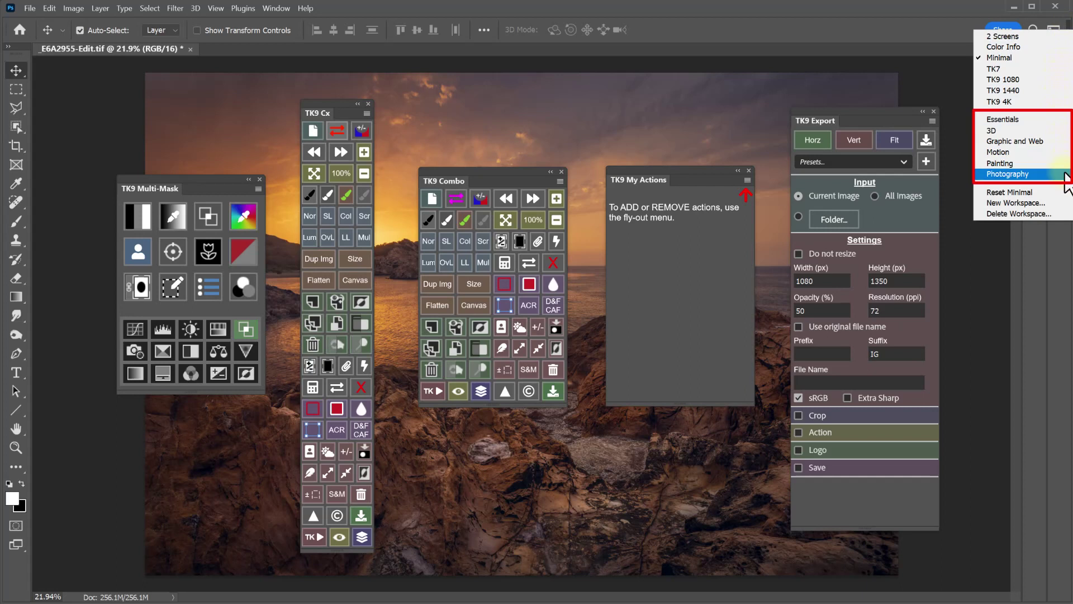
left_click(1065, 174)
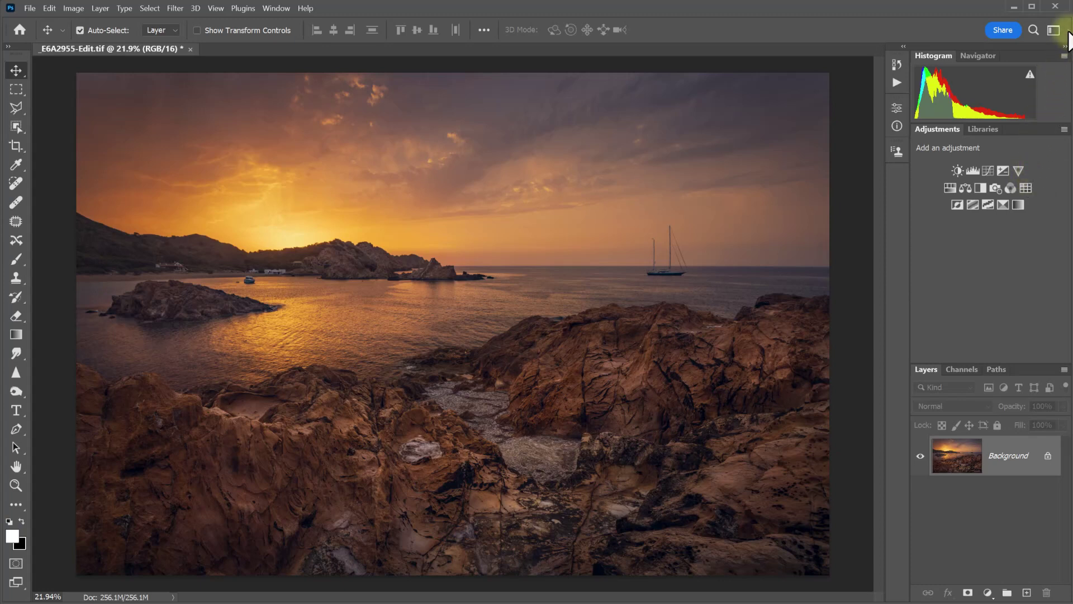
left_click(1066, 31)
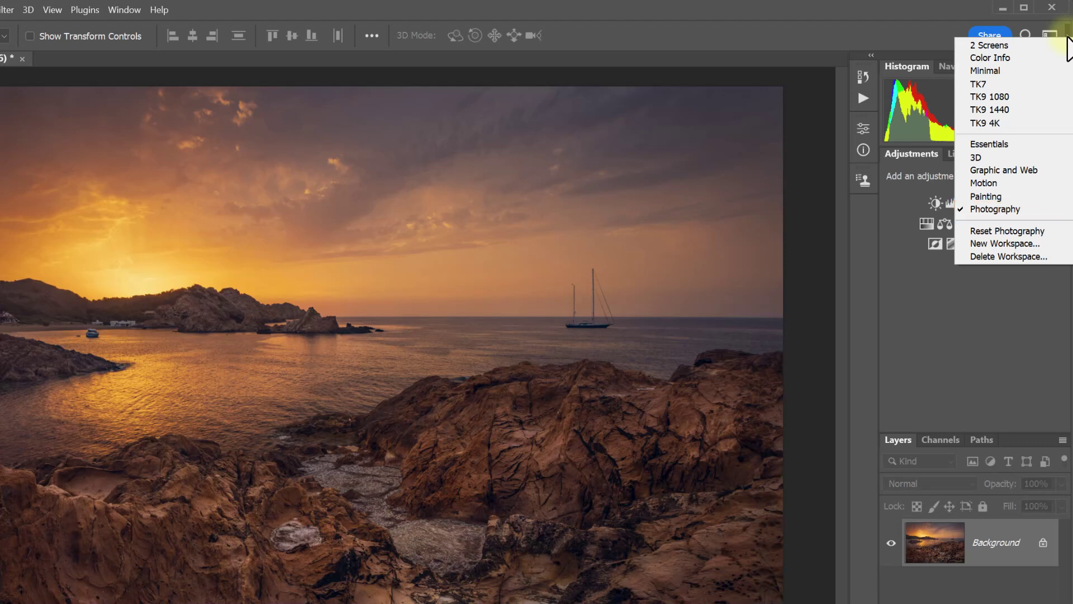
left_click(1063, 246)
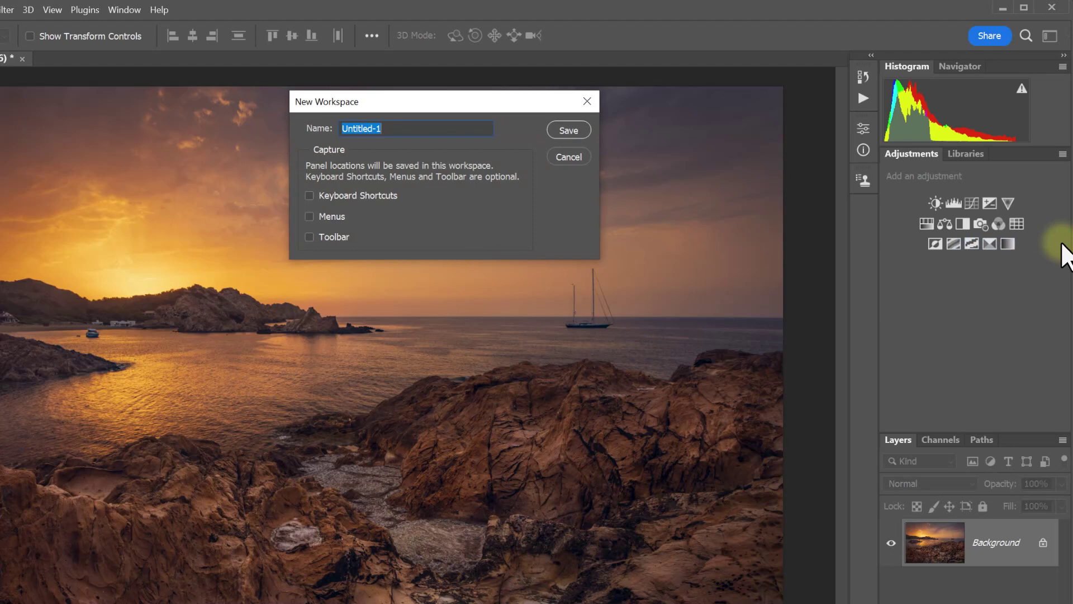
type("TK9")
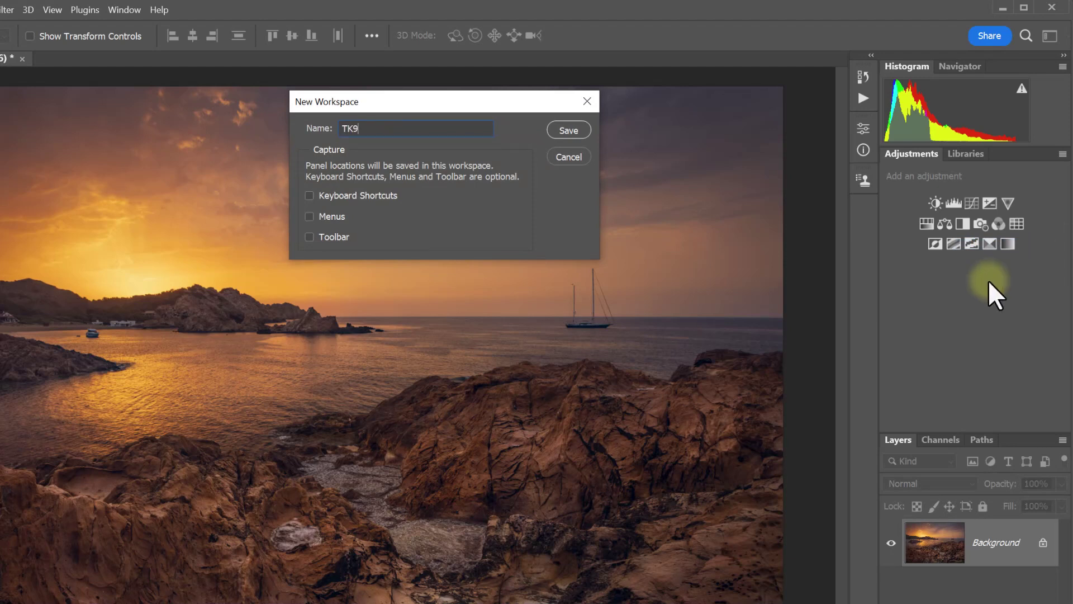
left_click(569, 130)
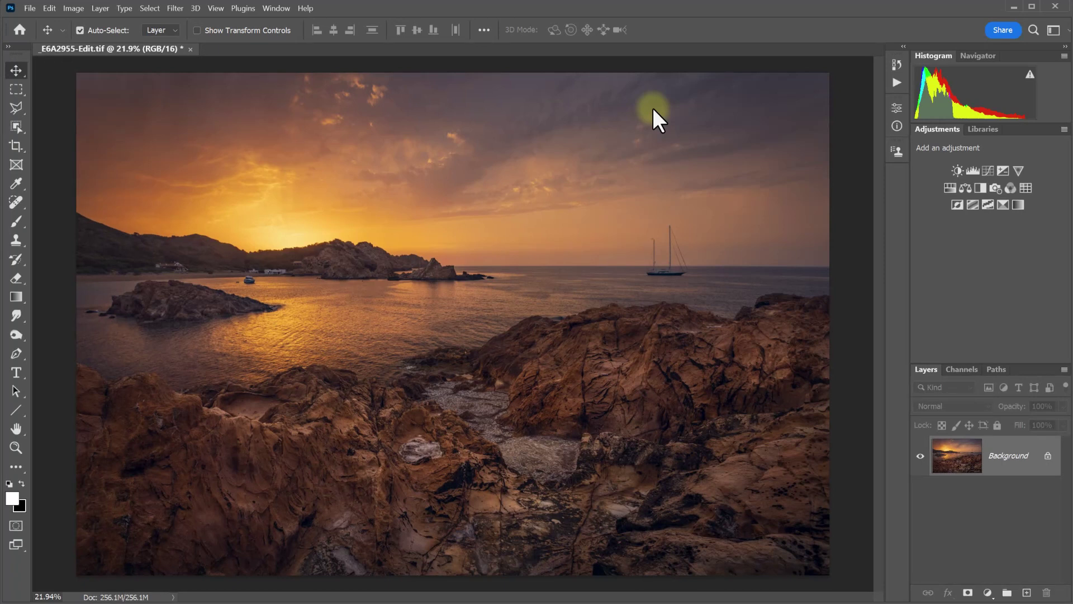
Undock the Adjustments panel as a floating panel over the image and close it
left_click_drag(933, 129, 582, 163)
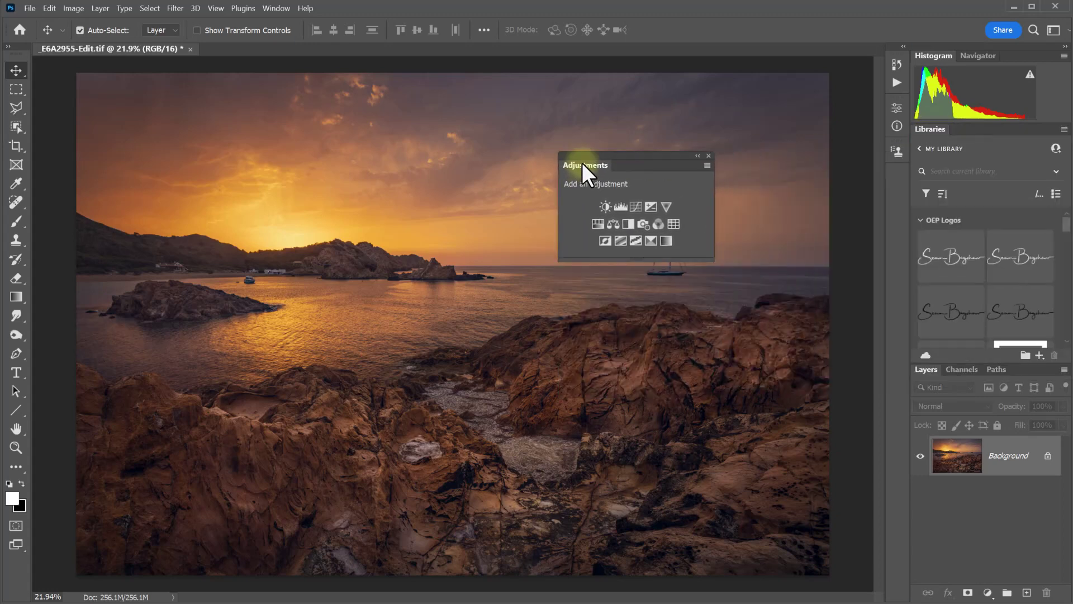
right_click(643, 153)
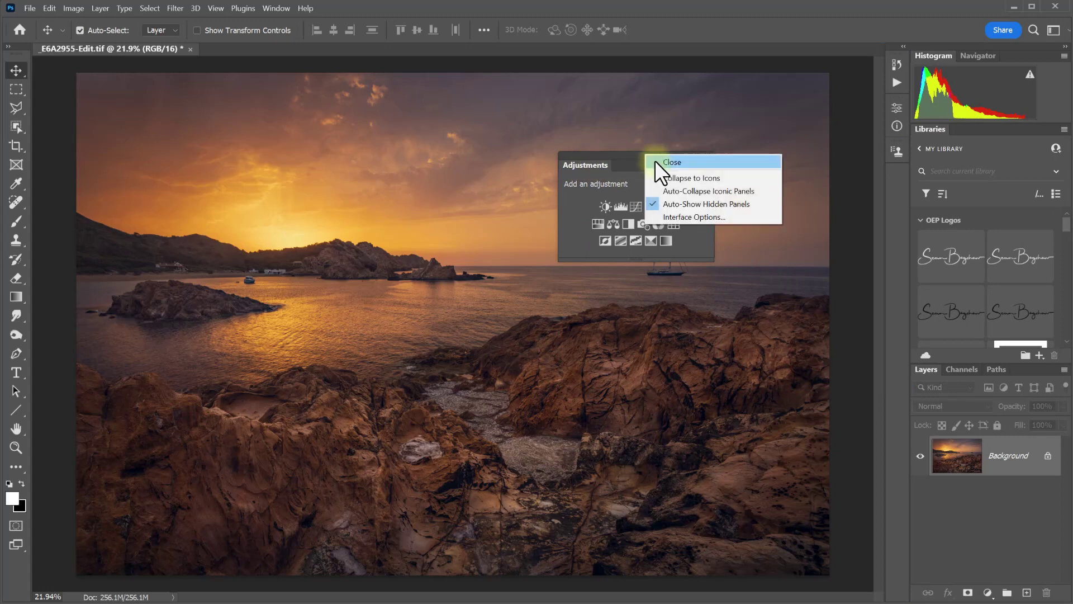
left_click(623, 166)
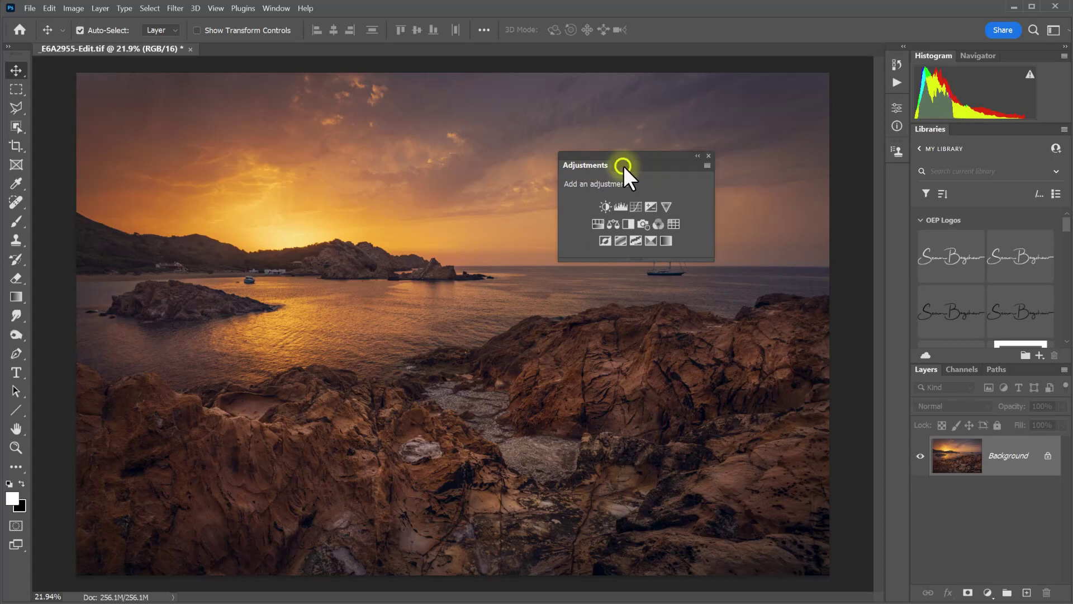
left_click(707, 165)
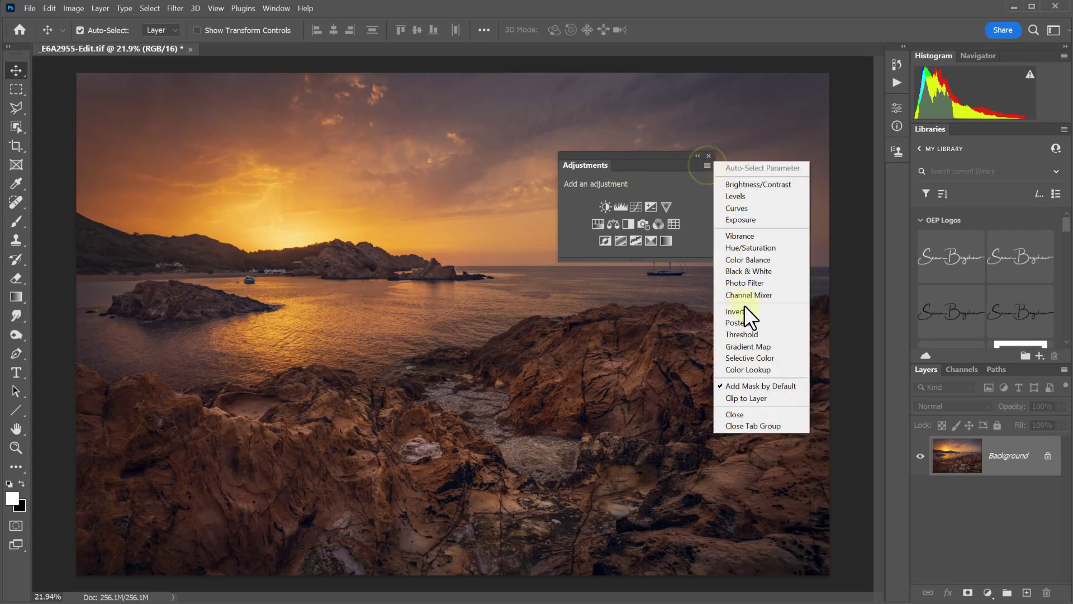
left_click(747, 413)
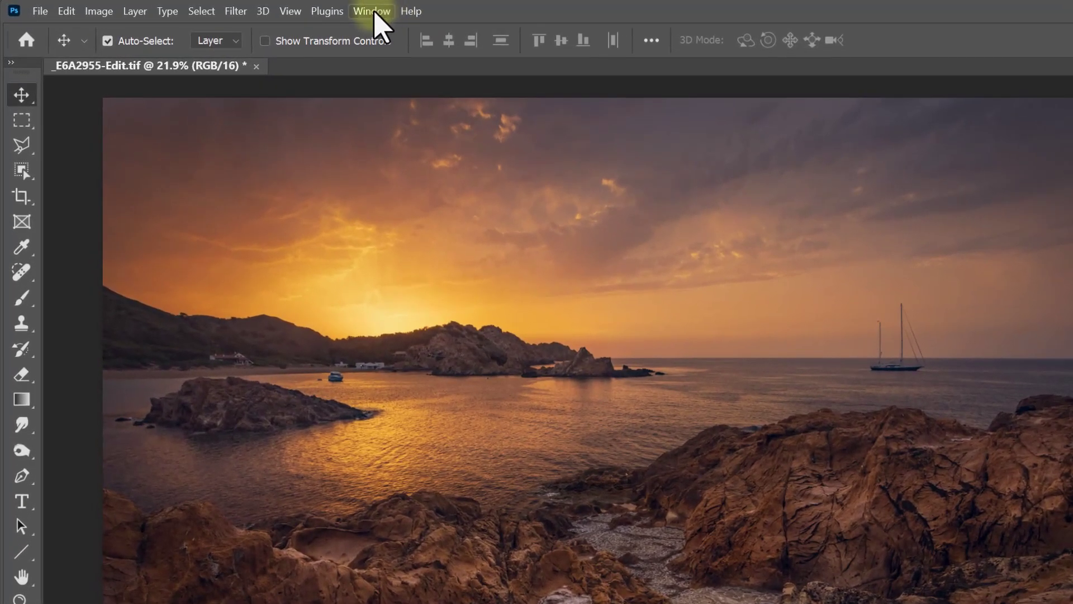
Reopen the Adjustments panel and close it again
left_click(278, 9)
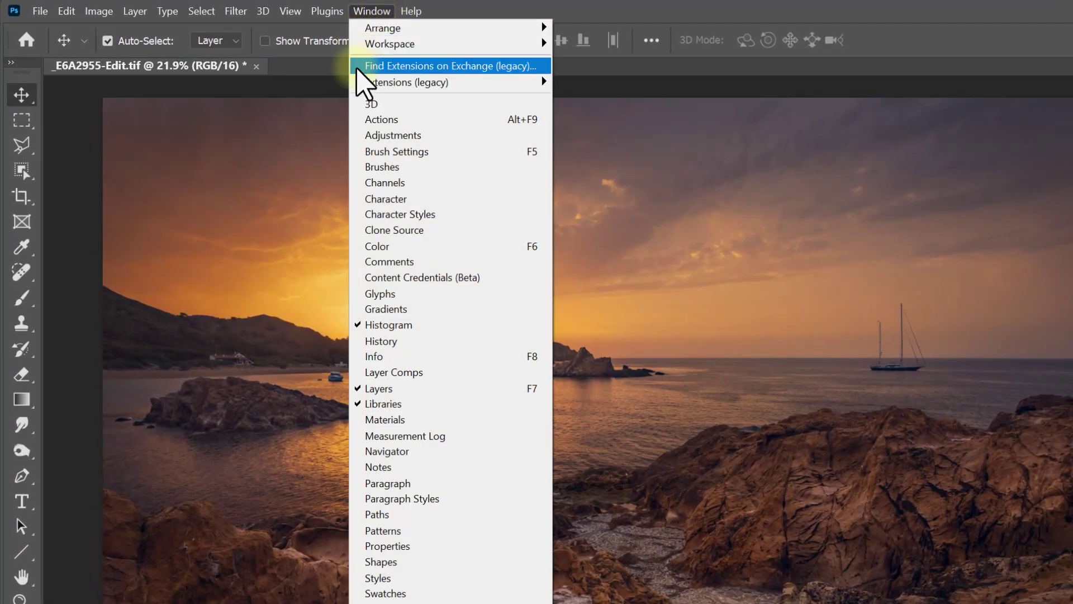
left_click(354, 136)
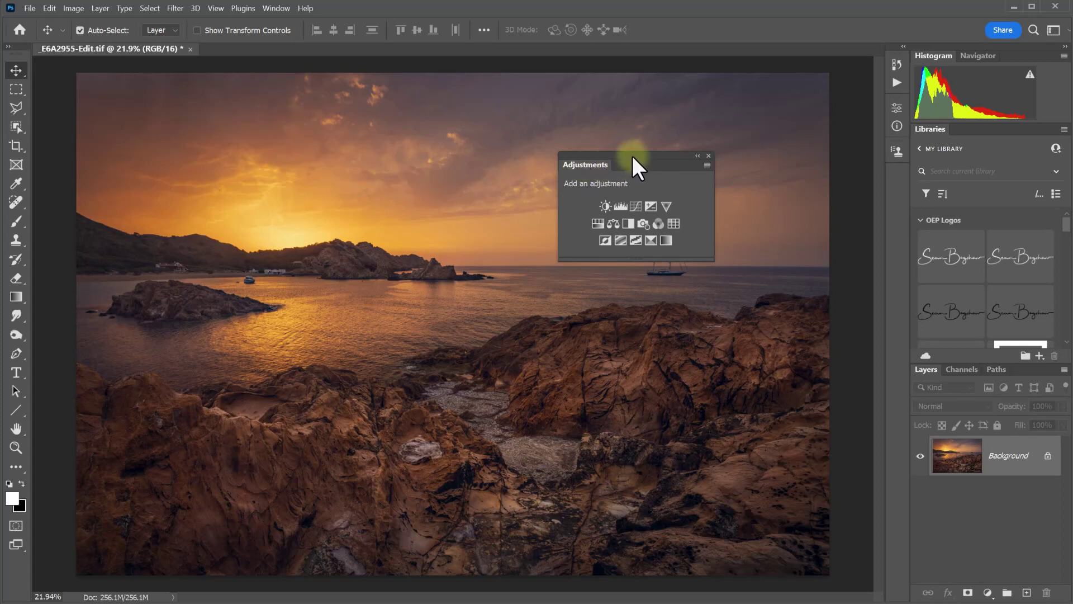
left_click(708, 156)
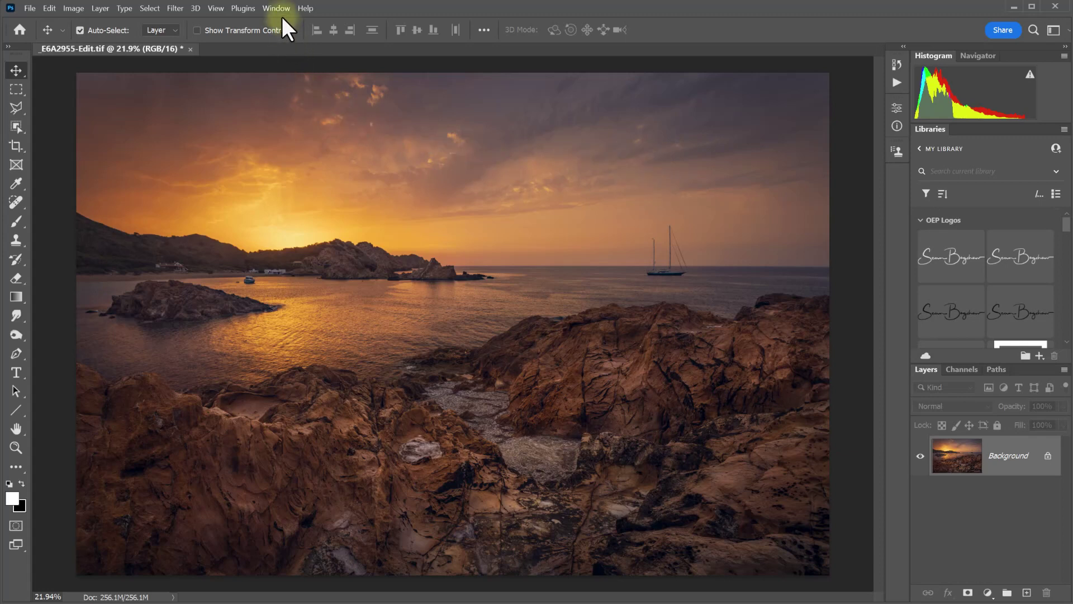
Open the TK9 Combo and TK9 Cx plugin panels
left_click(240, 10)
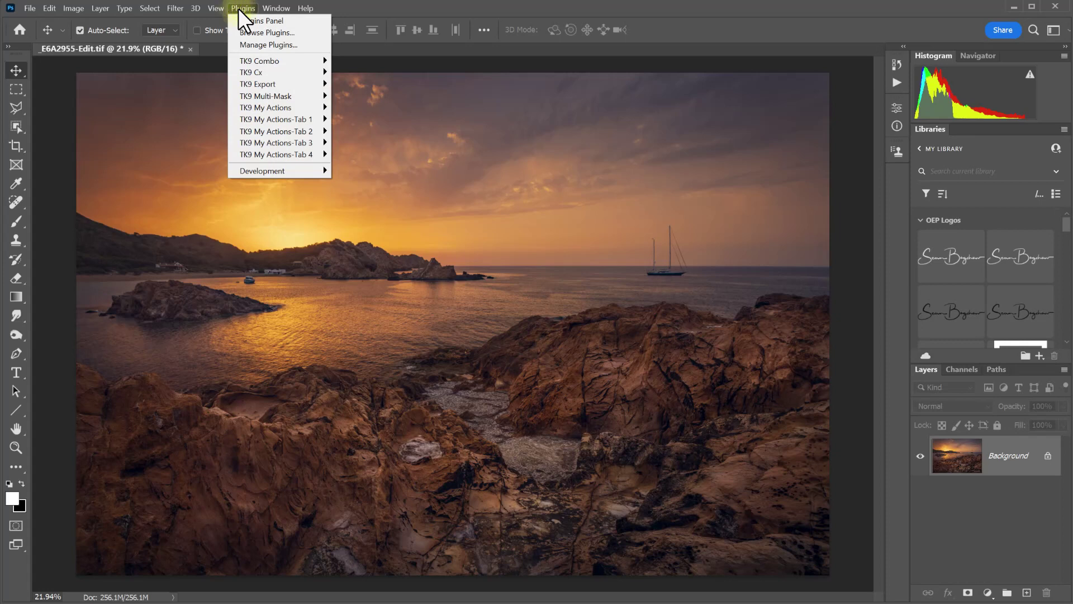
mouse_move(256, 61)
left_click(374, 61)
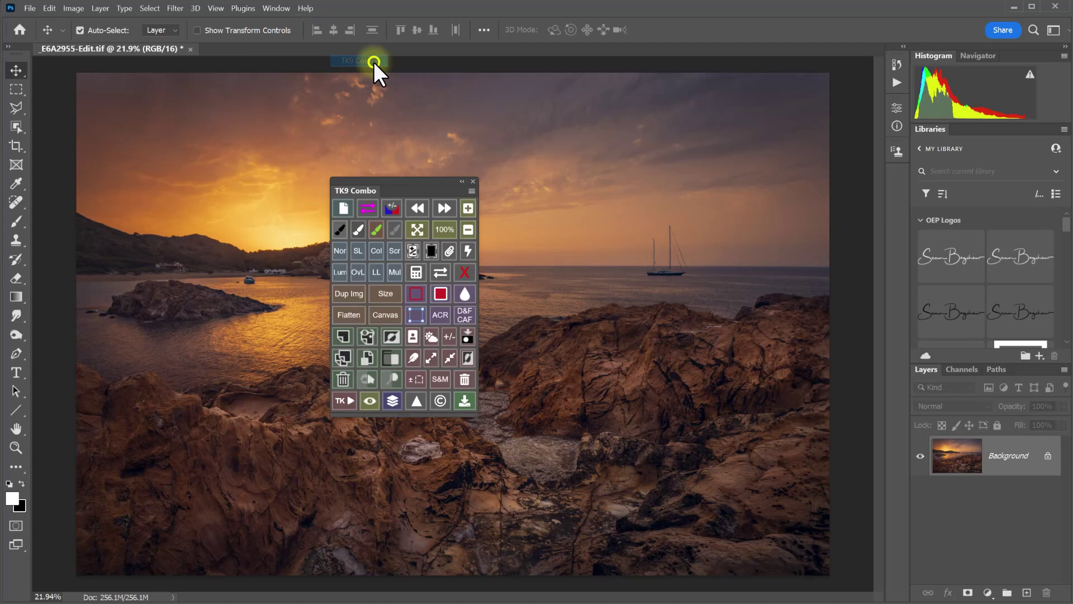
left_click(252, 9)
mouse_move(257, 71)
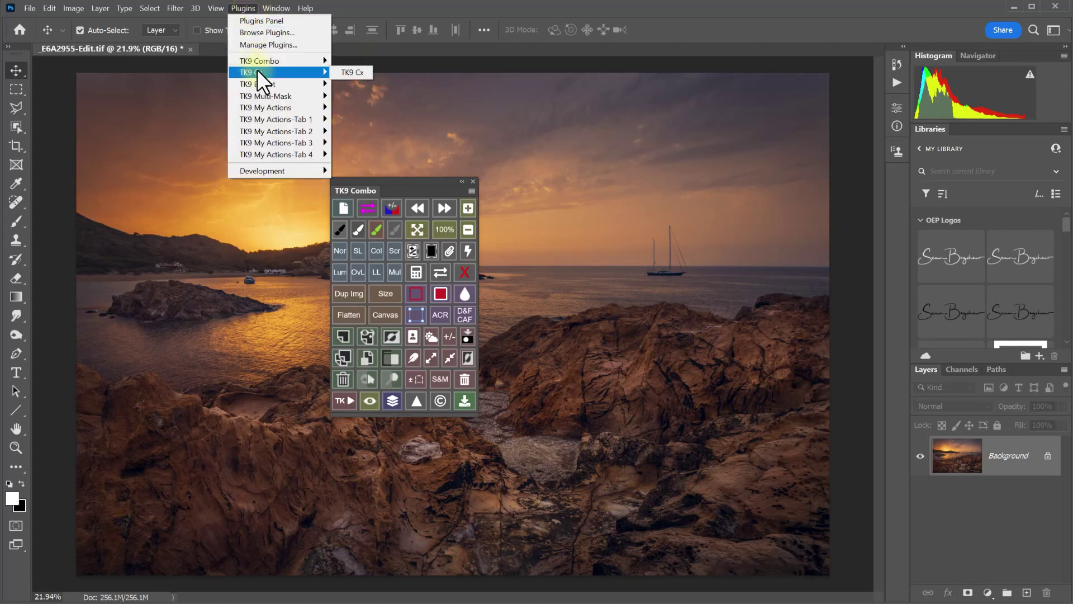
left_click(348, 71)
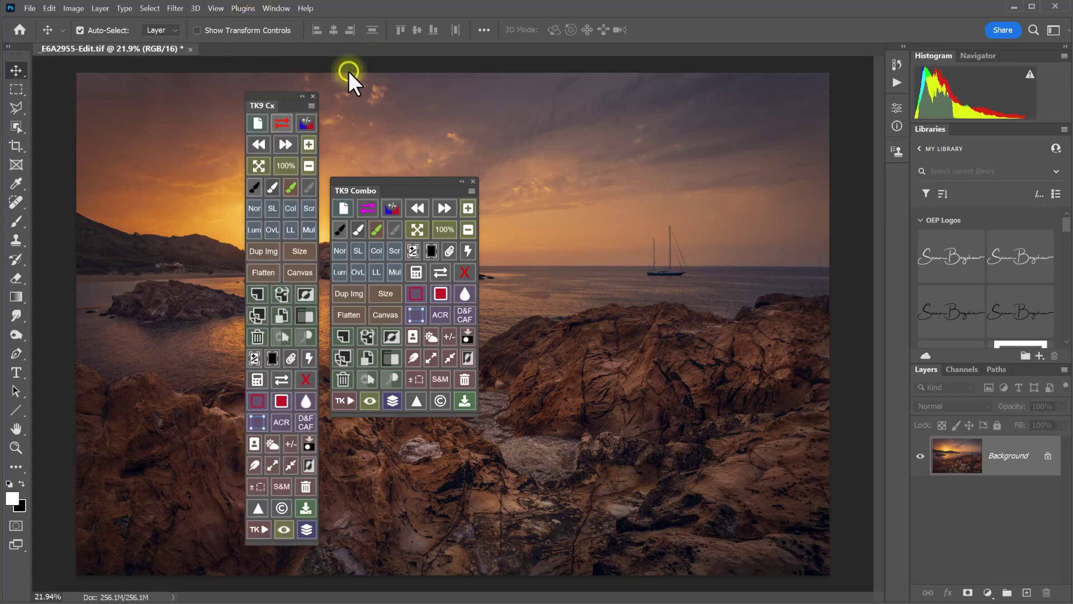
Open the TK9 Export, TK9 Multi-Mask and TK9 My Actions plugin panels
left_click(246, 9)
mouse_move(254, 83)
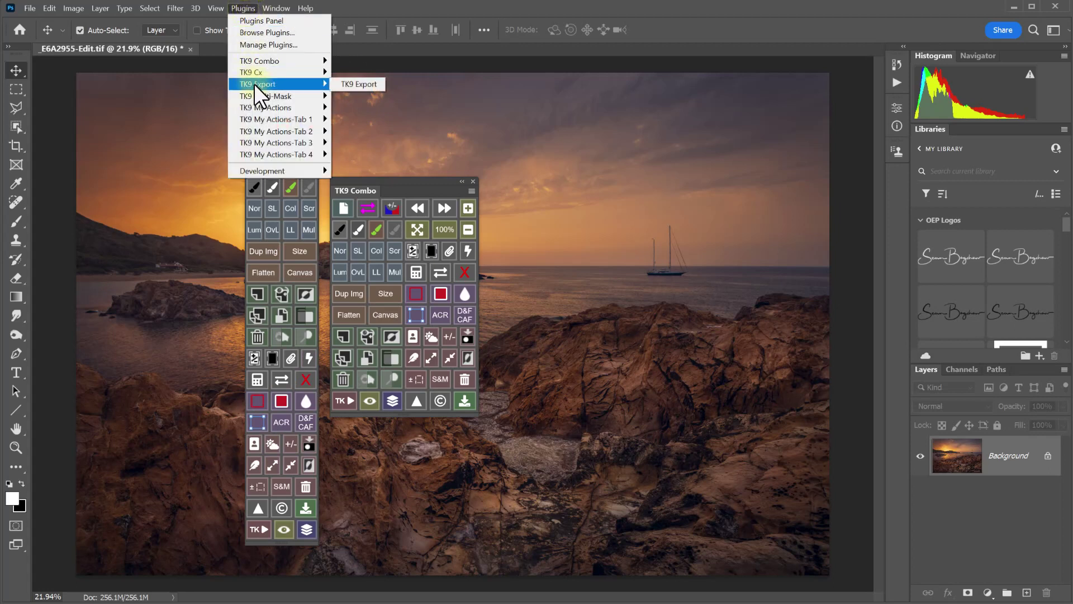
left_click(353, 85)
left_click(250, 10)
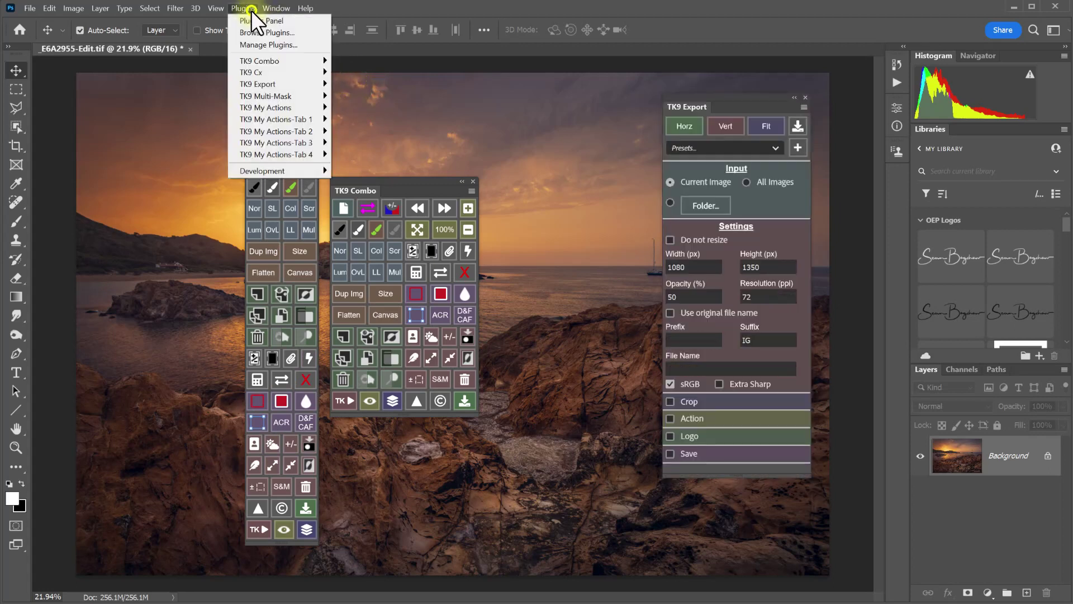
mouse_move(306, 94)
left_click(347, 94)
left_click(242, 10)
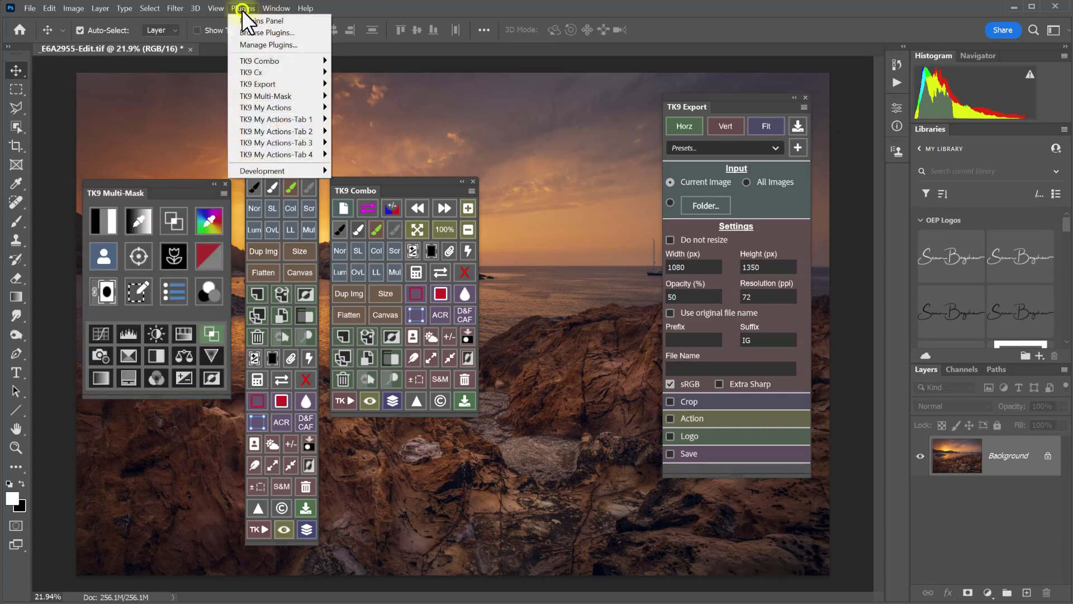
mouse_move(258, 107)
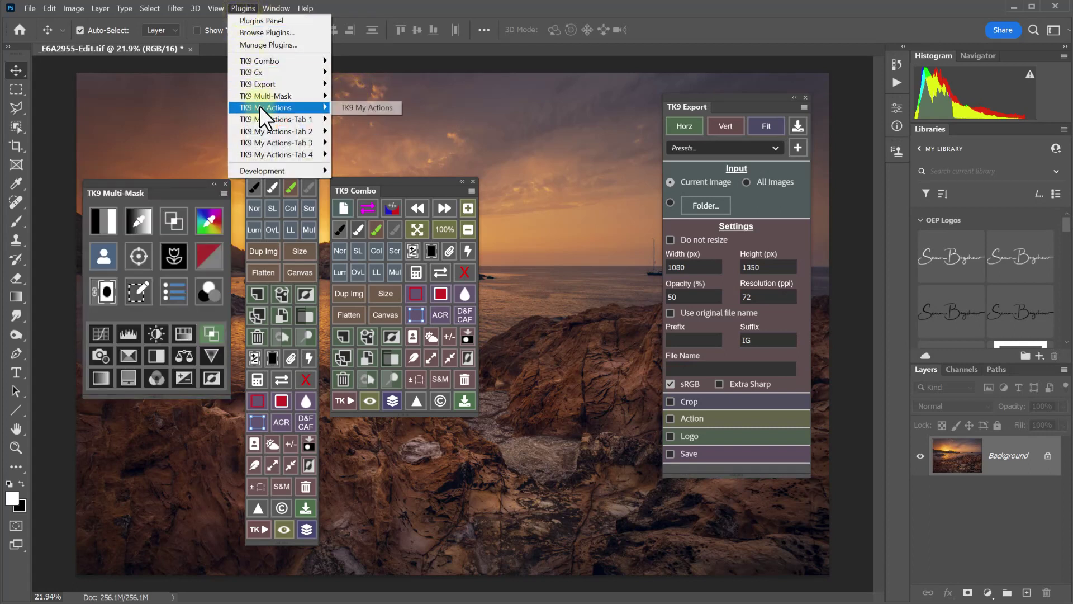
left_click(353, 107)
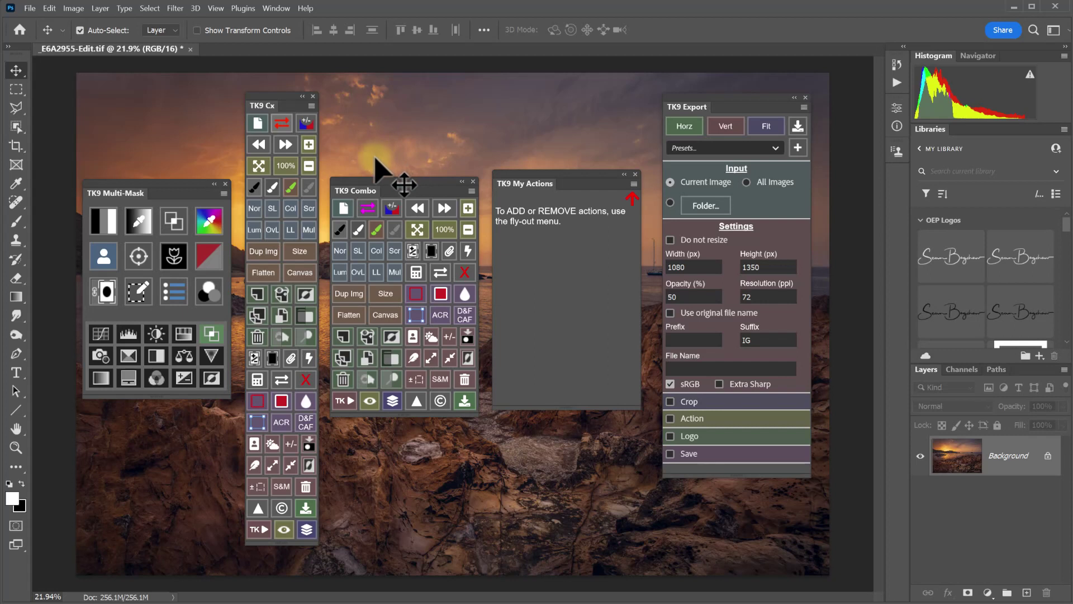
Move the floating TK9 Combo panel around the screen and return it between the TK9 Cx and TK9 My Actions panels
left_click_drag(398, 179, 567, 328)
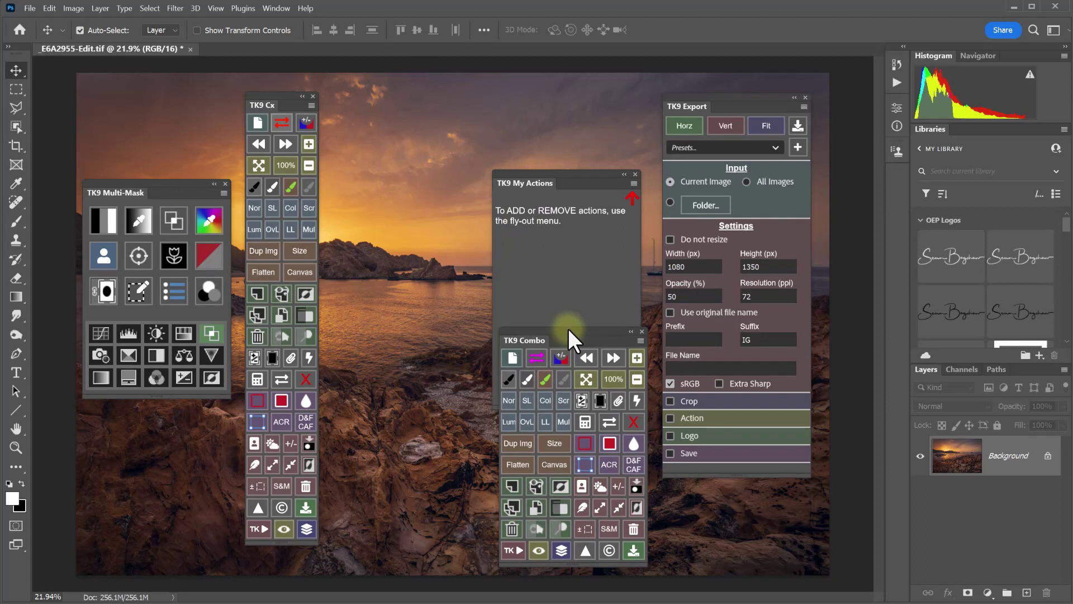
left_click_drag(433, 285, 0, 211)
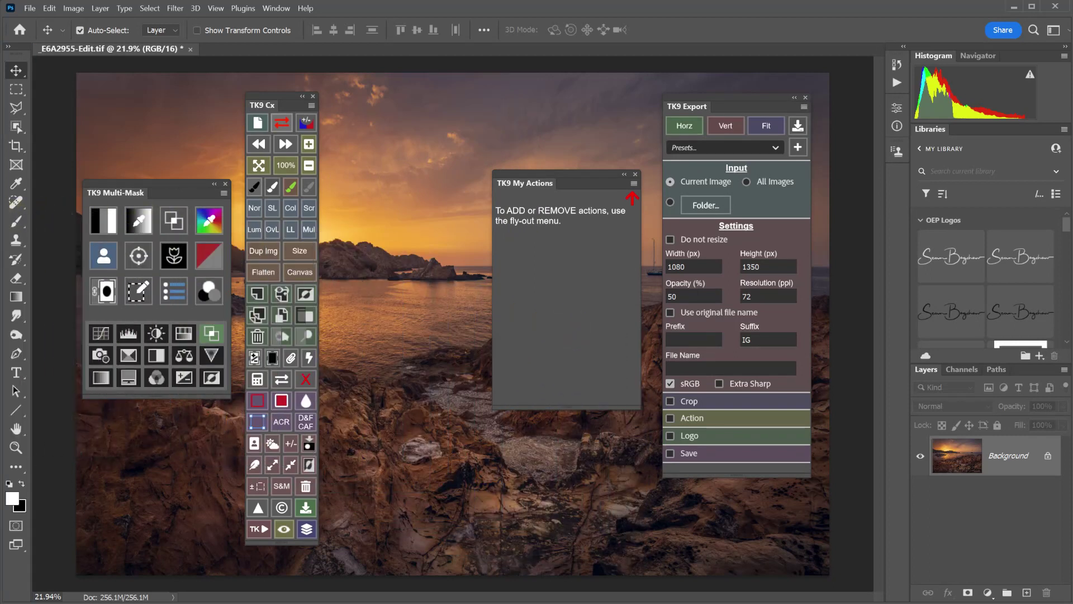
left_click_drag(0, 212, 398, 173)
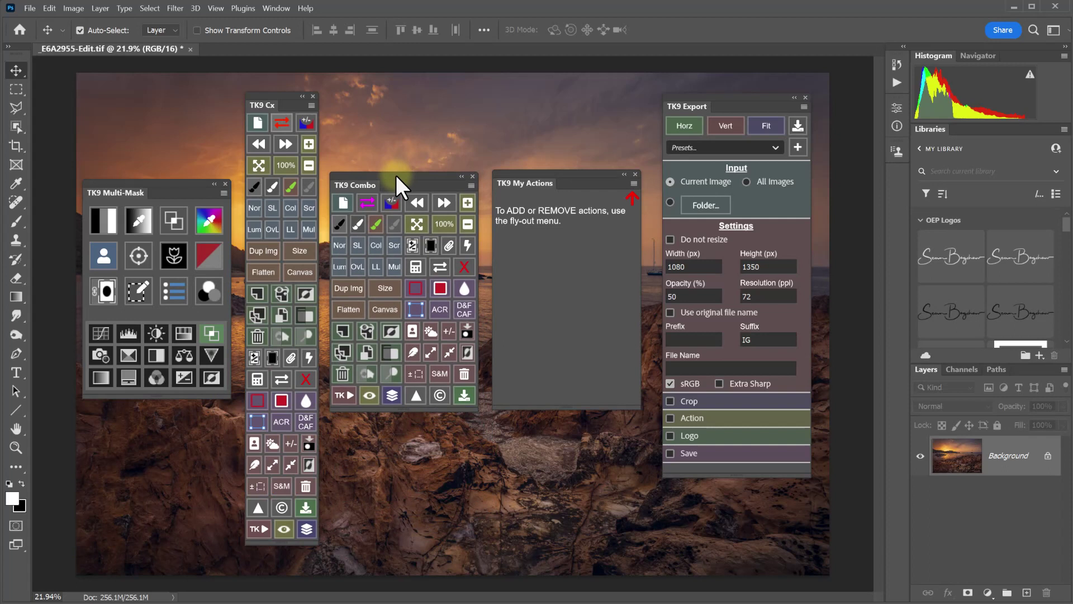
left_click(1069, 31)
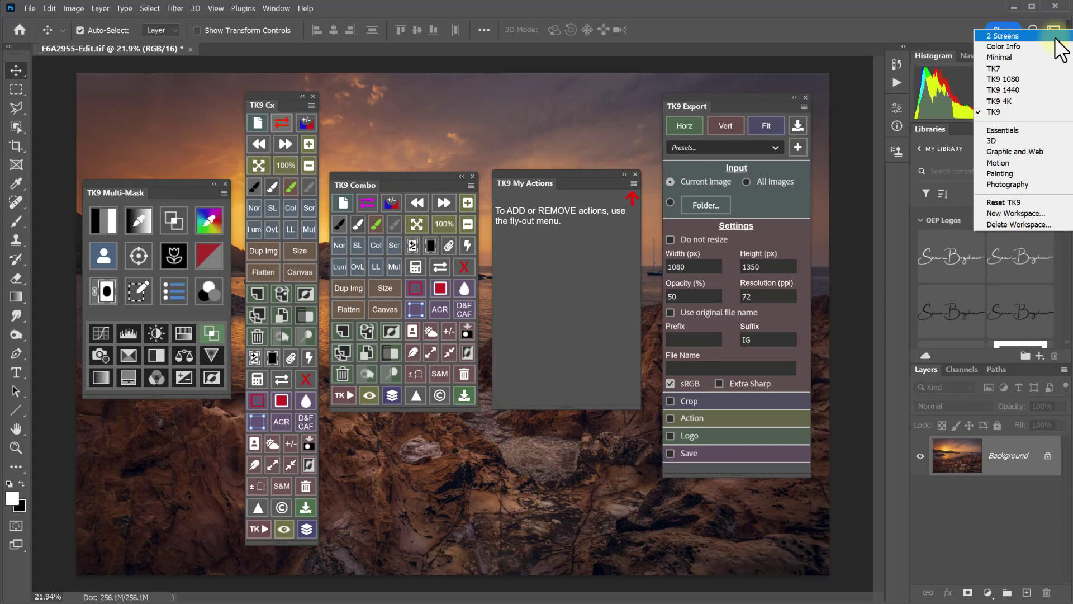
left_click(918, 29)
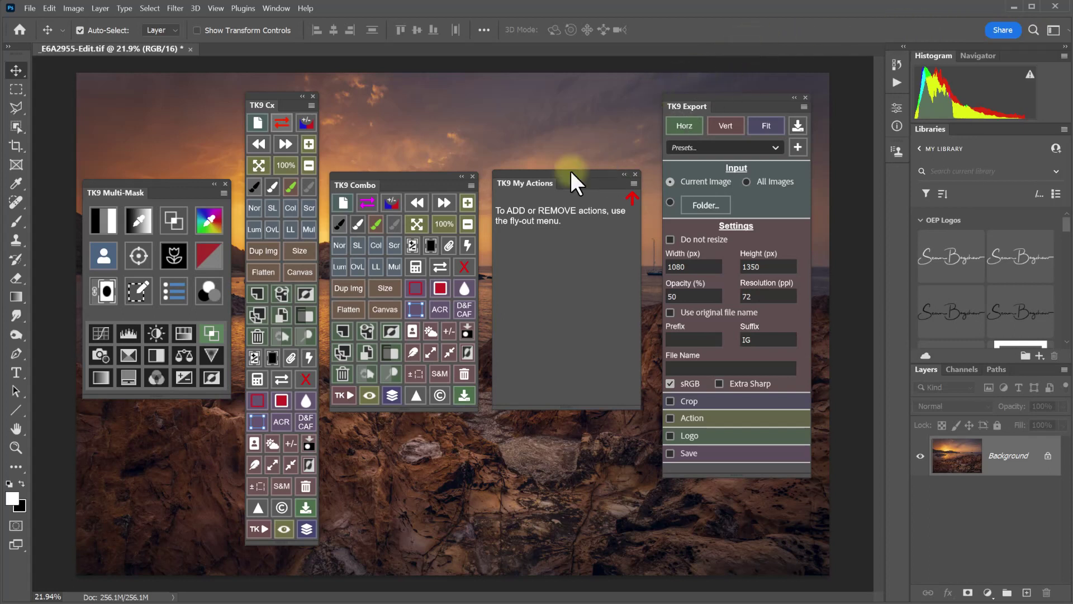
Dock the TK9 My Actions panel against the right edge of the TK9 Combo panel
left_click_drag(571, 169, 477, 185)
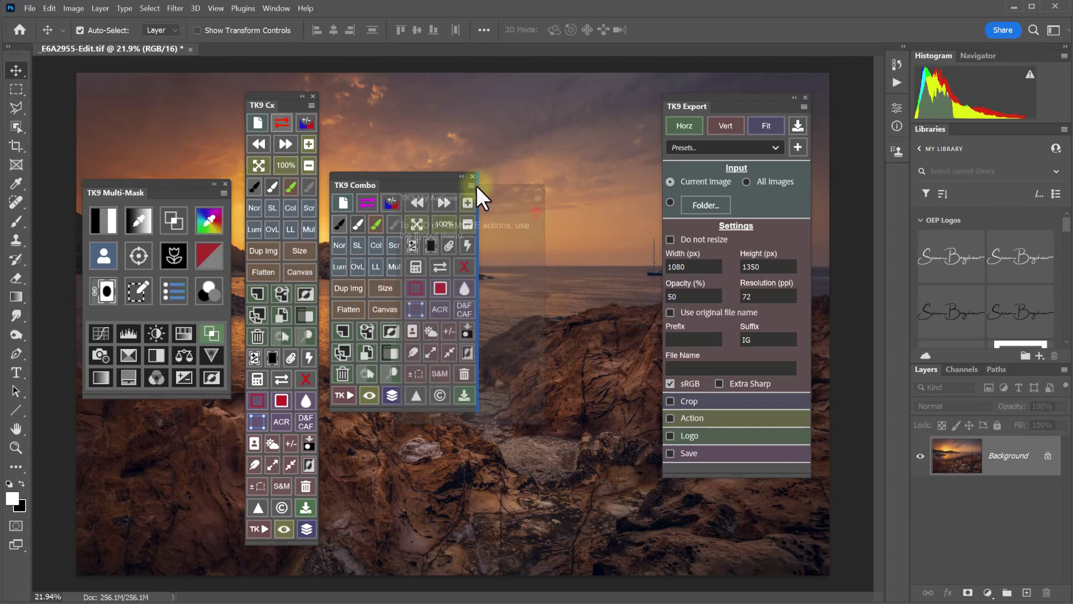
left_click_drag(476, 185, 476, 186)
mouse_move(477, 186)
left_mouse_down()
mouse_move(465, 185)
mouse_move(477, 186)
left_mouse_up()
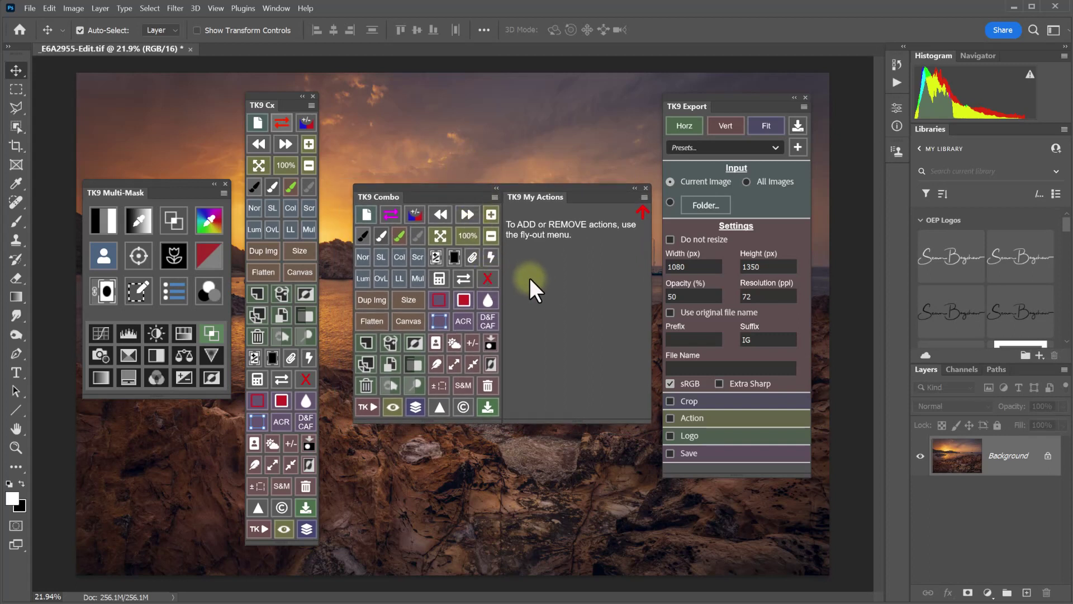
Dock the TK9 Multi-Mask panel beneath TK9 Export and move the joined group up so that it fits on screen
left_click_drag(170, 183, 751, 477)
left_click_drag(772, 98, 783, 10)
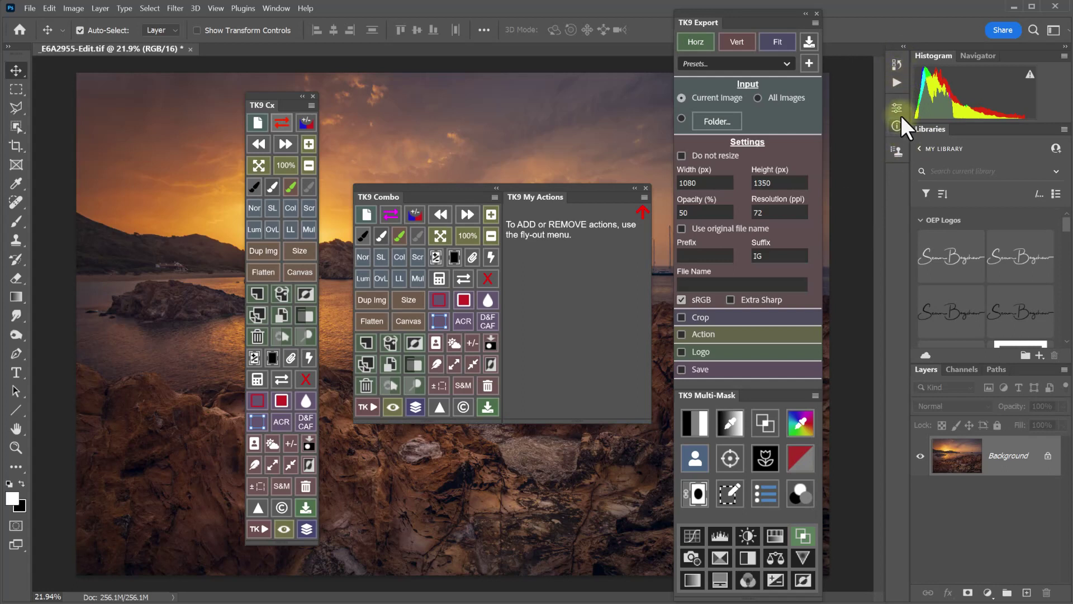
Expand the collapsed panel dock, move the TK9 Export and Multi-Mask group clear of it, and collapse the dock again
left_click(904, 48)
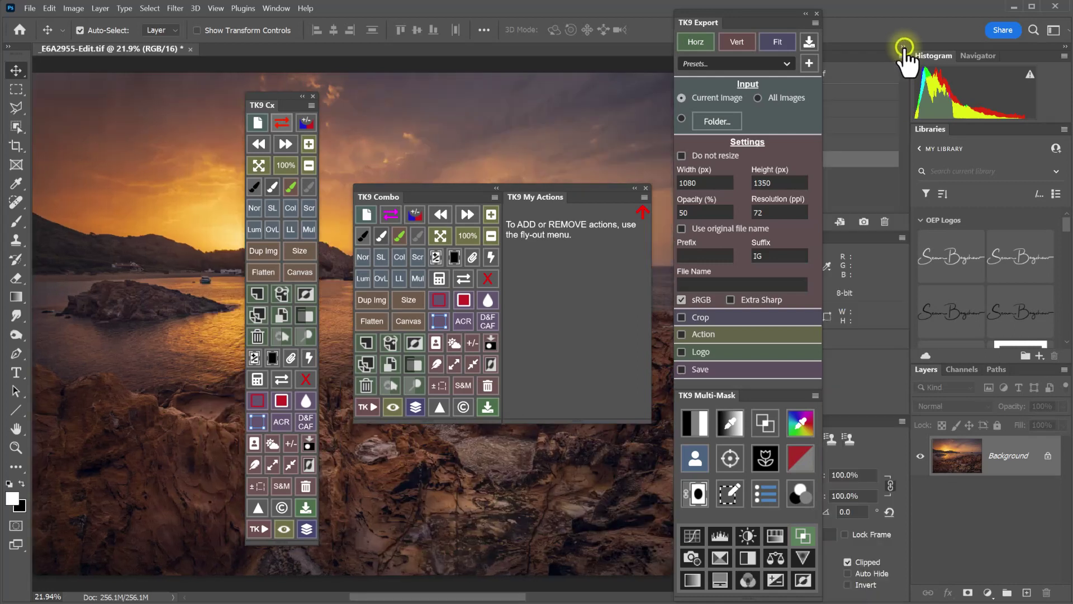
left_click_drag(786, 15, 679, 9)
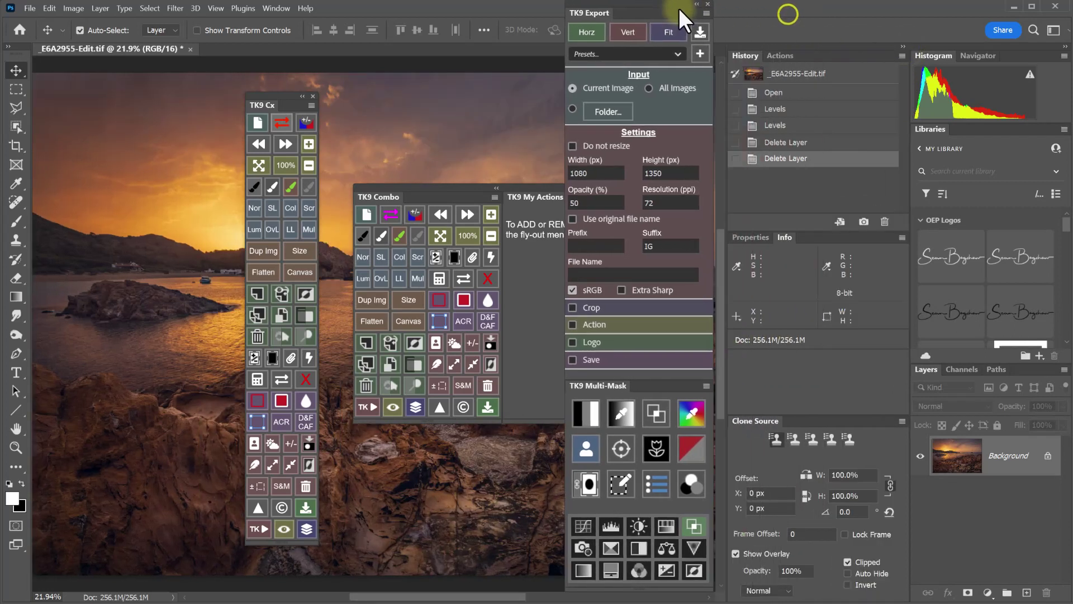
left_click(904, 48)
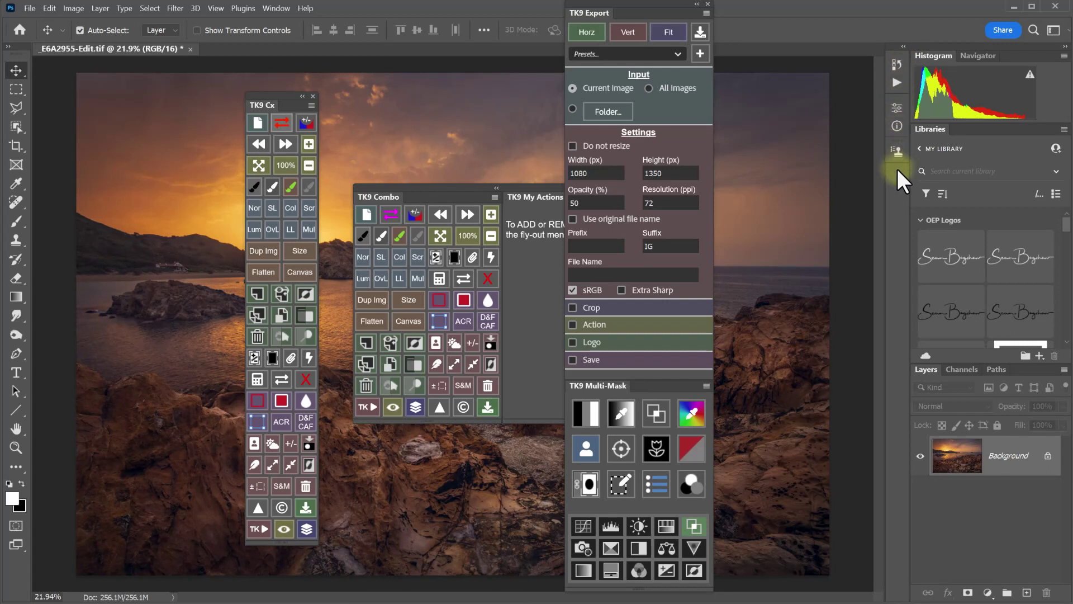
Show the History panel from the collapsed dock
left_click(897, 64)
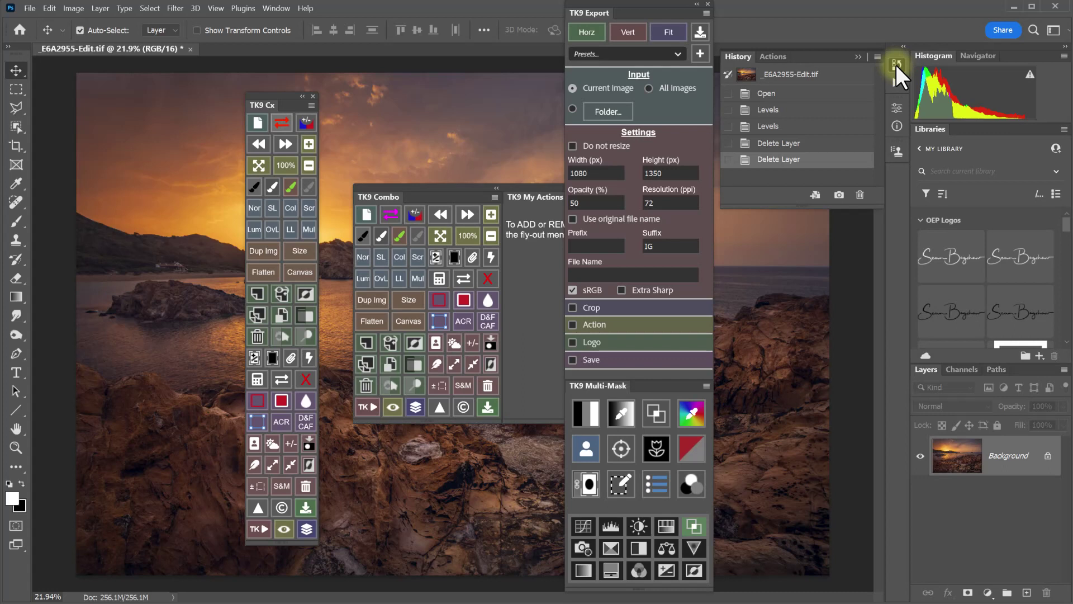
Hide the History panel and move the joined TK9 Export and Multi-Mask group slightly down and away from the collapsed dock
left_click(896, 65)
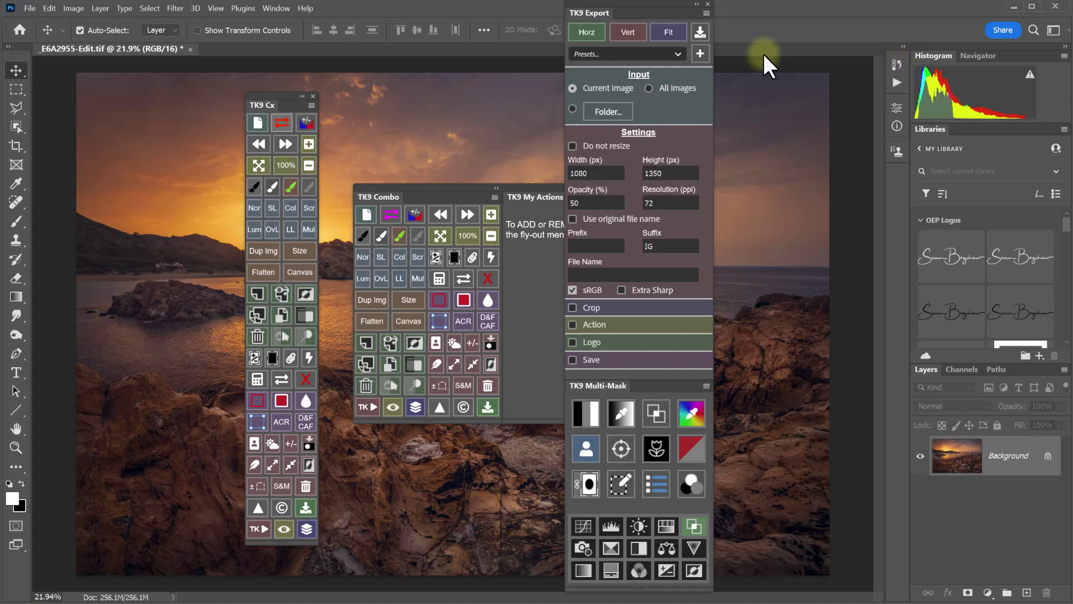
left_click_drag(668, 3, 638, 12)
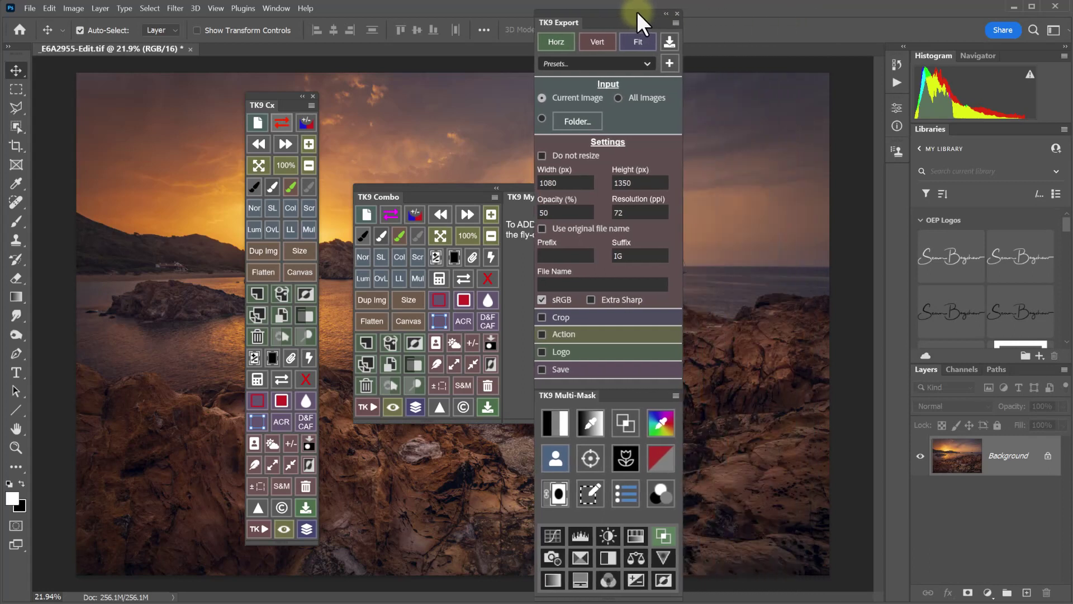
Show and hide the History panel from the collapsed dock, and expand and collapse the whole dock
left_click(897, 63)
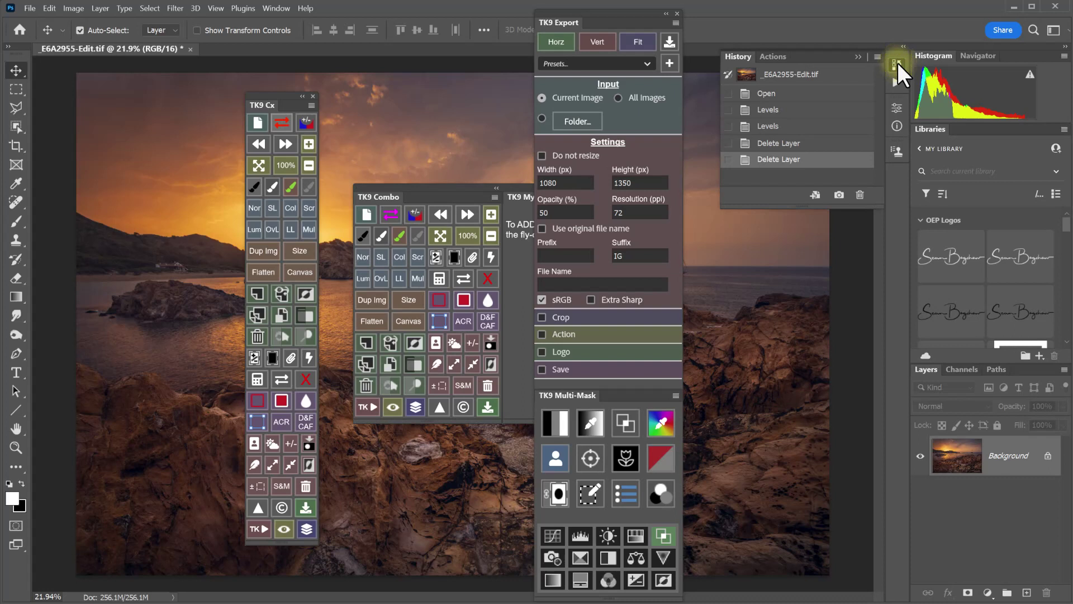
left_click(898, 63)
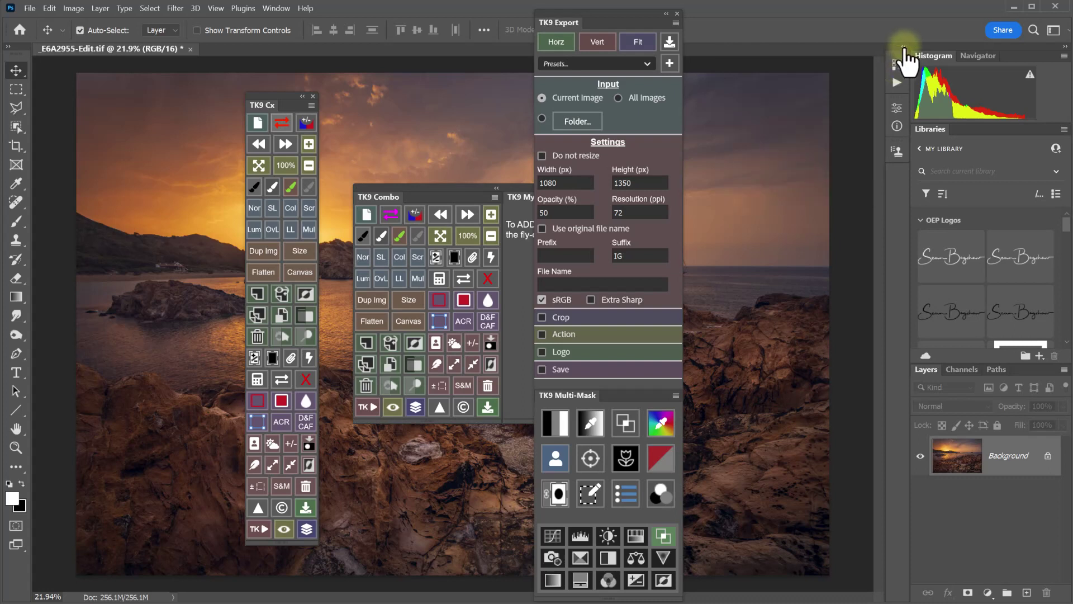
left_click(903, 48)
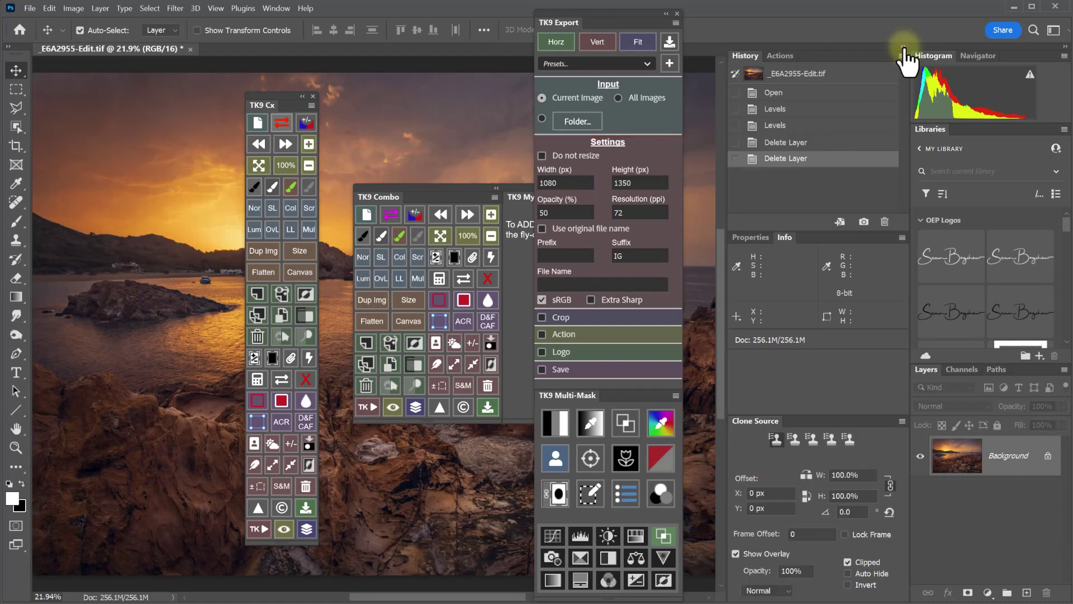
left_click(904, 48)
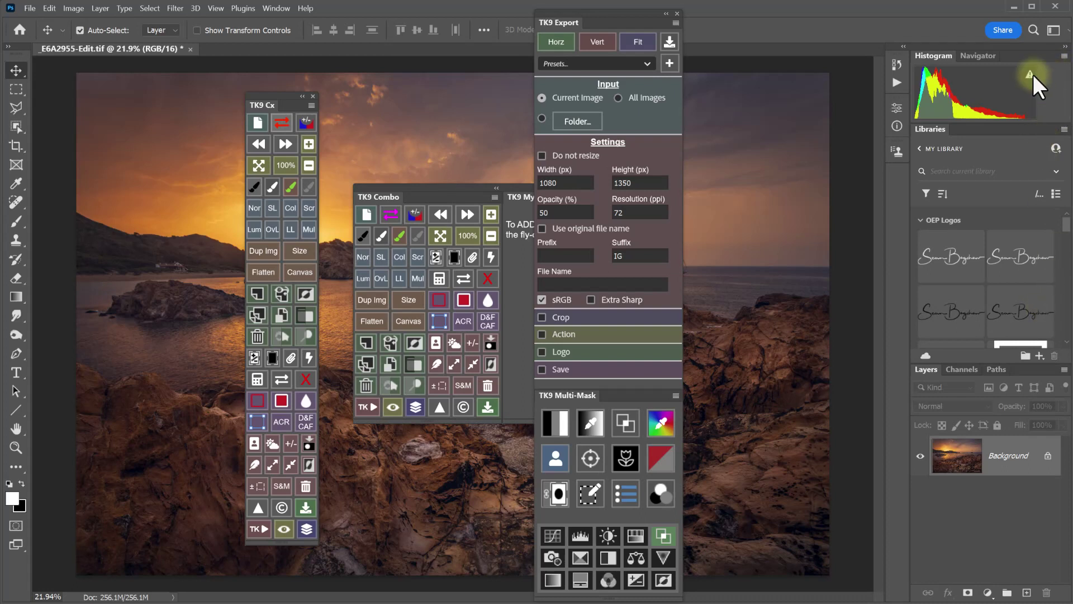
Pull the docked Histogram, Libraries and Layers column off the window edge as a floating group and dock it at the edge again
left_click_drag(1032, 48, 945, 70)
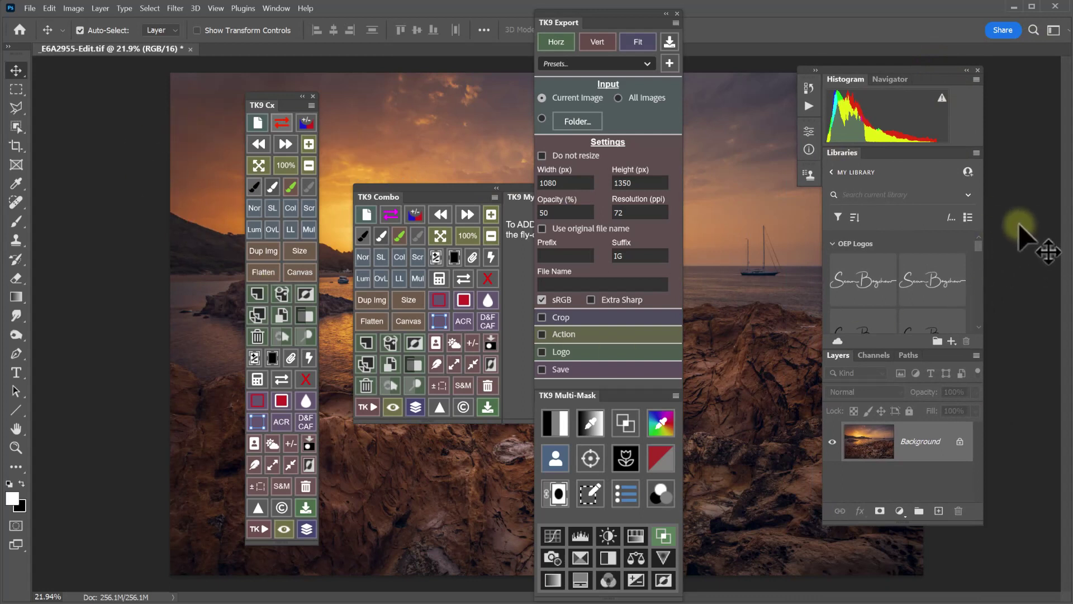
left_click_drag(924, 71, 1007, 67)
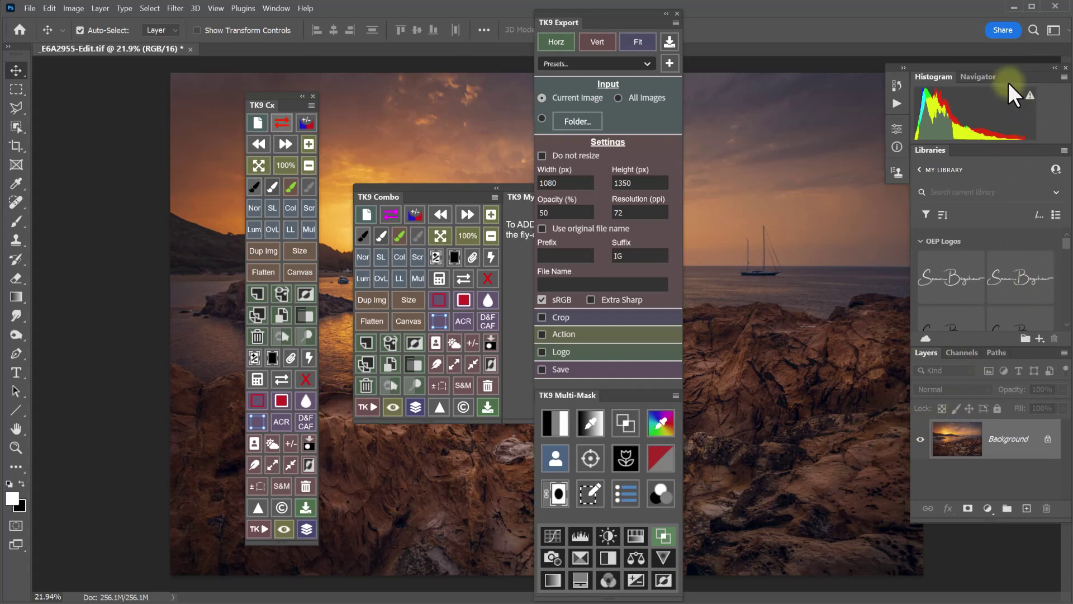
left_click_drag(1037, 67, 1066, 68)
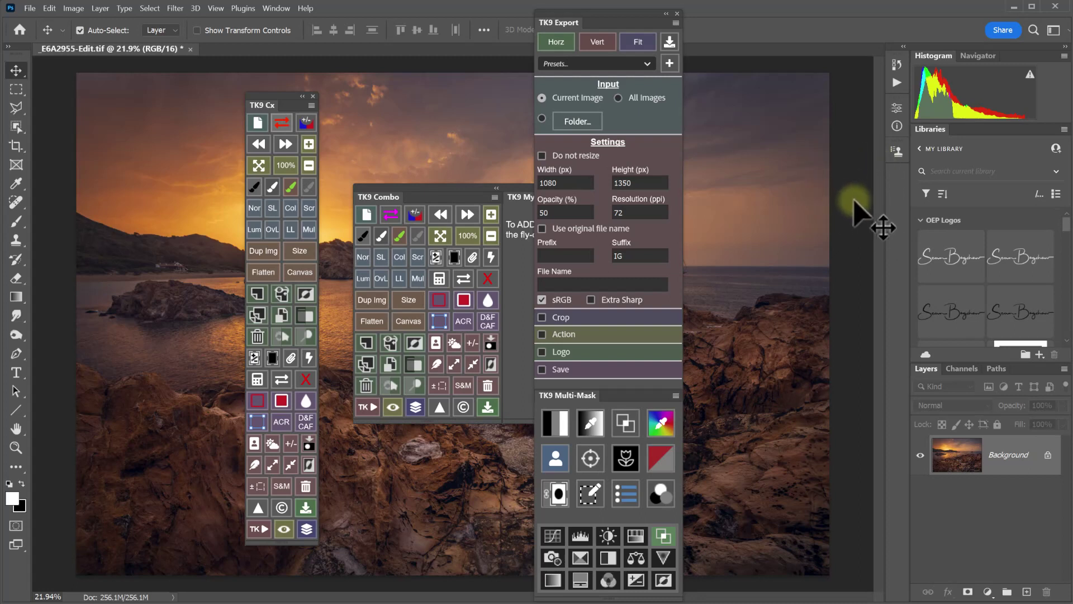
Show the Properties panel from the collapsed dock, try resizing its height and width, and hide it again
left_click(897, 108)
mouse_move(792, 335)
left_mouse_down()
mouse_move(791, 367)
mouse_move(792, 345)
left_mouse_up()
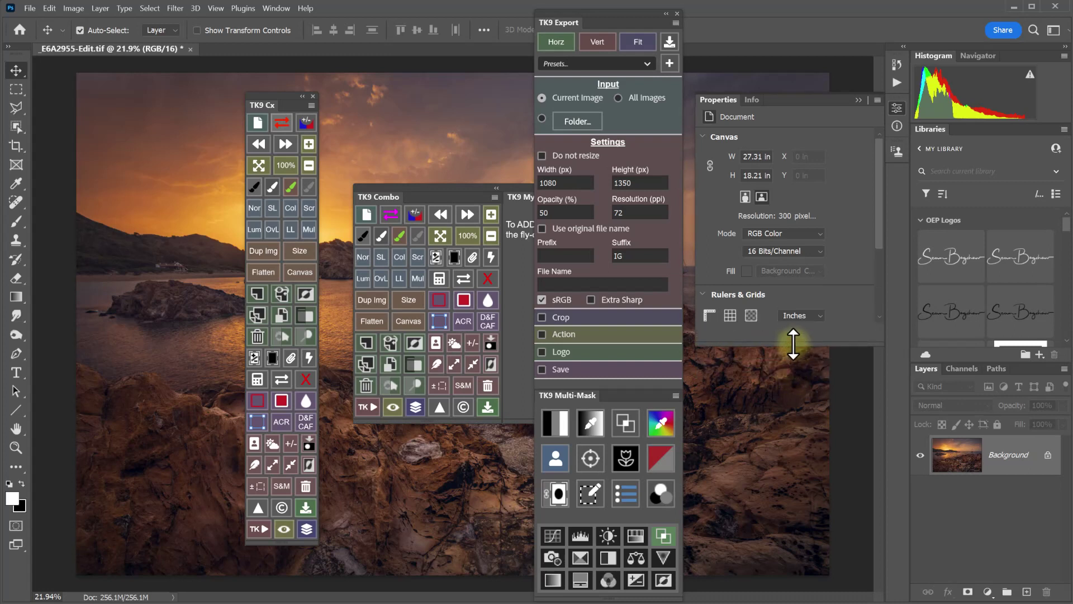
left_click_drag(698, 346, 739, 347)
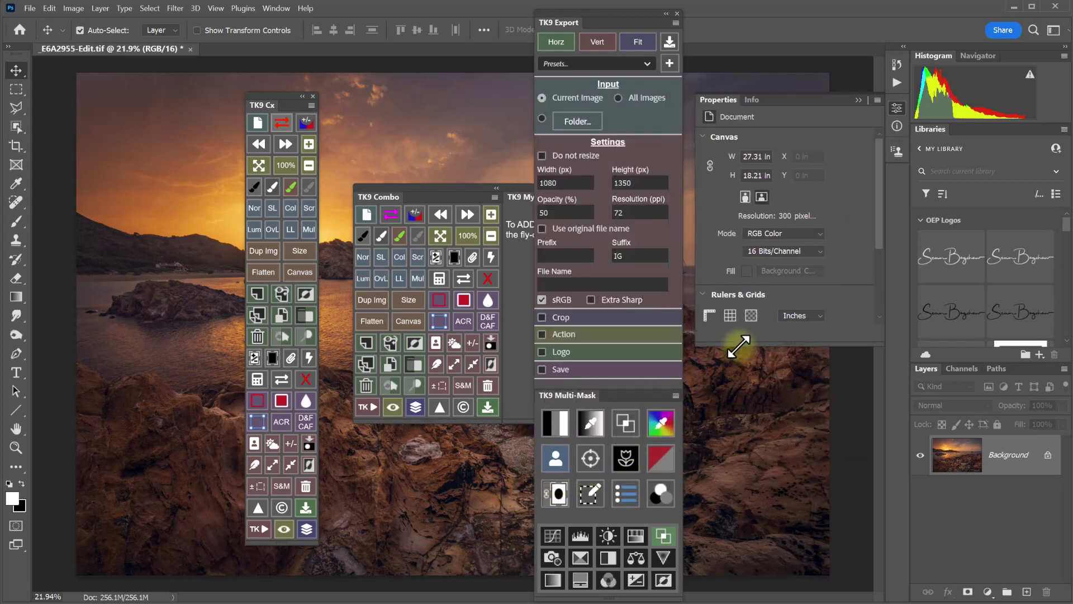
left_click(898, 106)
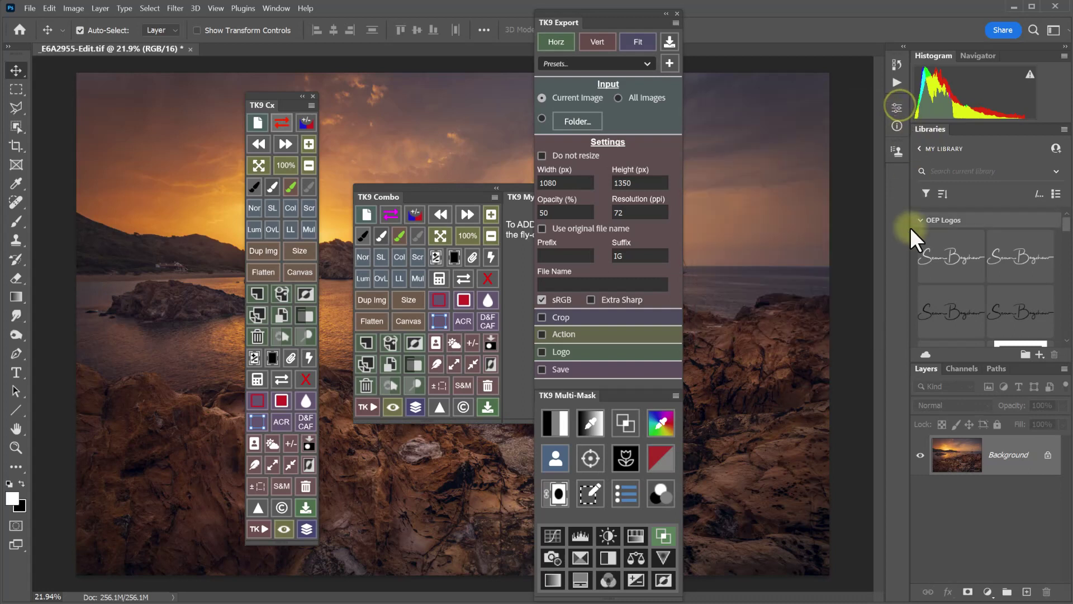
Widen the Histogram, Libraries and Layers column and make the Libraries panel taller against the Layers panel
left_click_drag(912, 238, 880, 243)
mouse_move(980, 362)
left_mouse_down()
mouse_move(980, 246)
mouse_move(979, 457)
mouse_move(979, 378)
left_mouse_up()
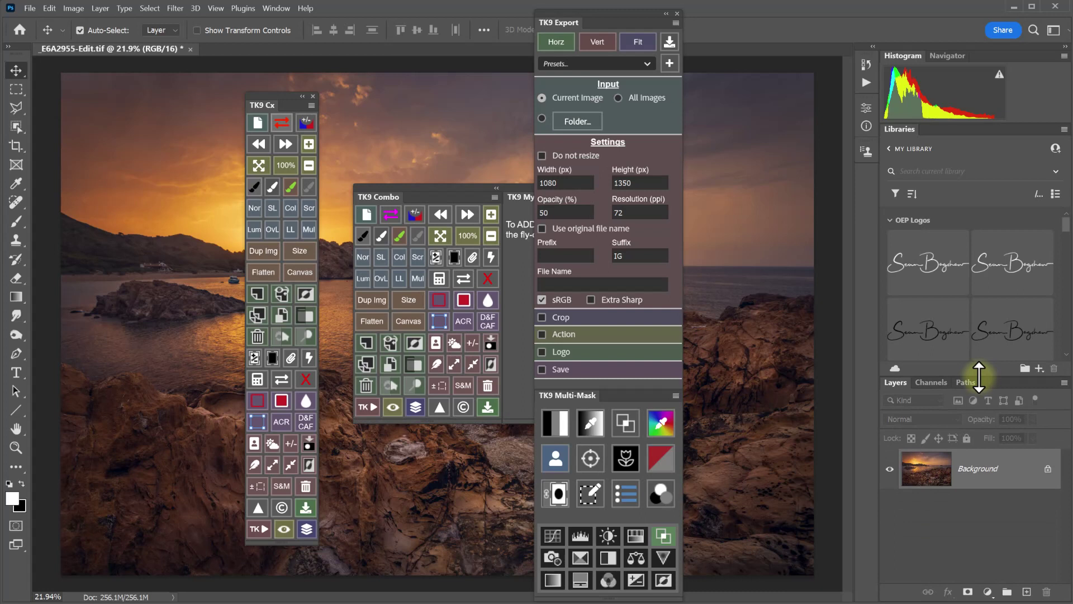
Move the TK9 Export and Multi-Mask group clear of TK9 My Actions, and open and dismiss the workspace list
mouse_move(618, 13)
left_mouse_down()
mouse_move(709, 26)
mouse_move(764, 2)
left_mouse_up()
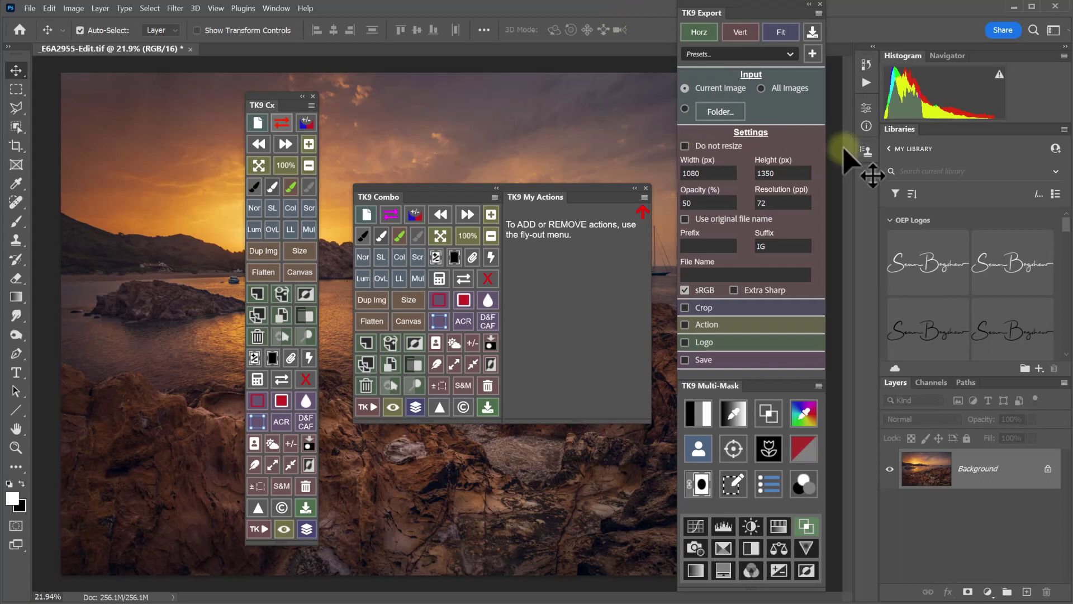
left_click(1068, 31)
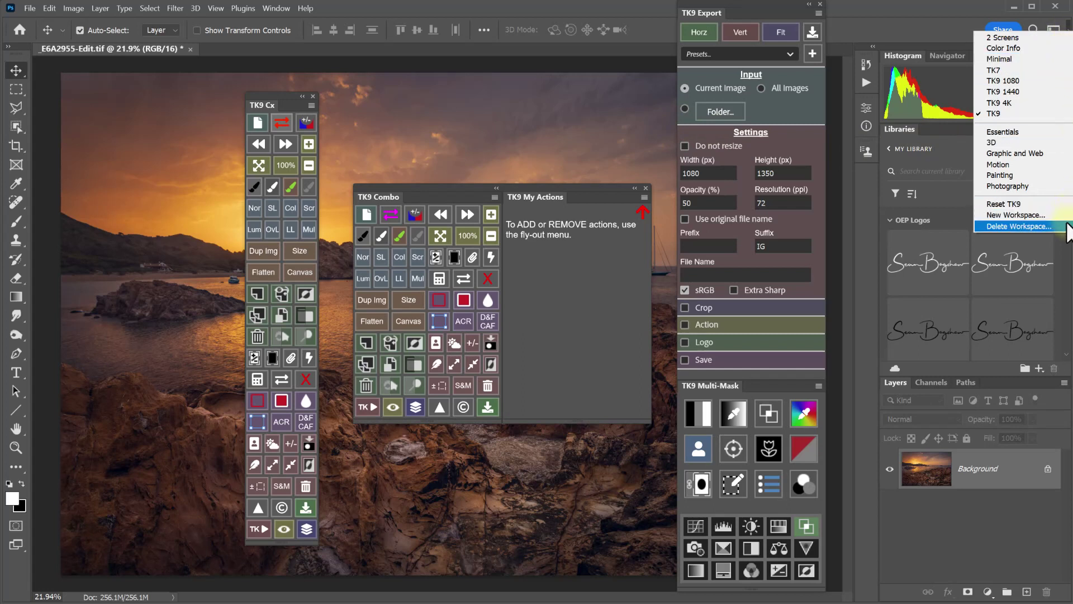
left_click(663, 352)
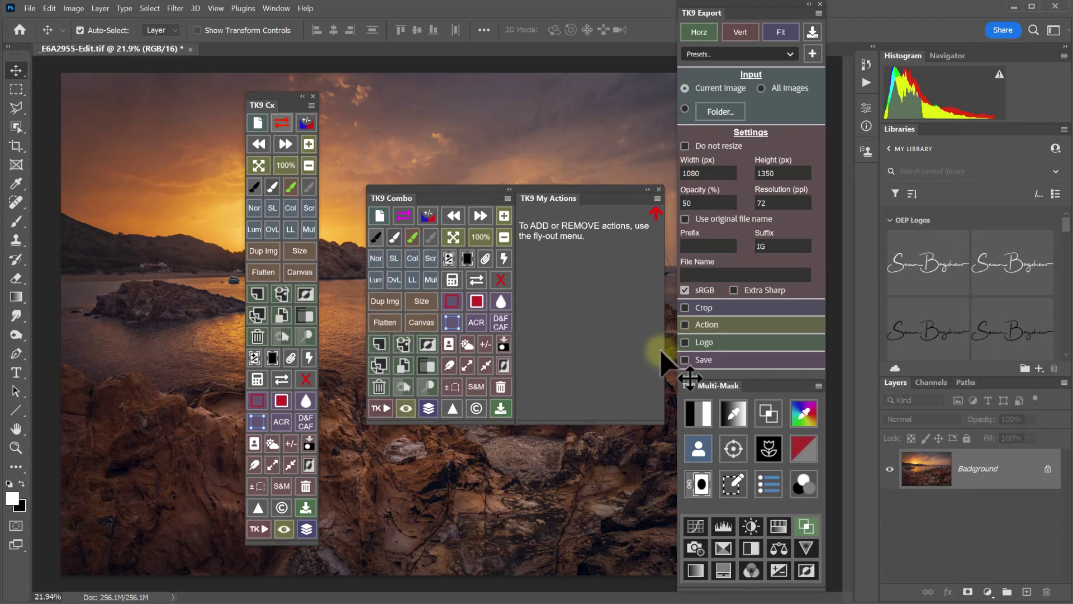
Separate TK9 My Actions from TK9 Combo, and dock TK9 Multi-Mask beneath the raised TK9 Combo panel
left_click_drag(537, 193, 559, 157)
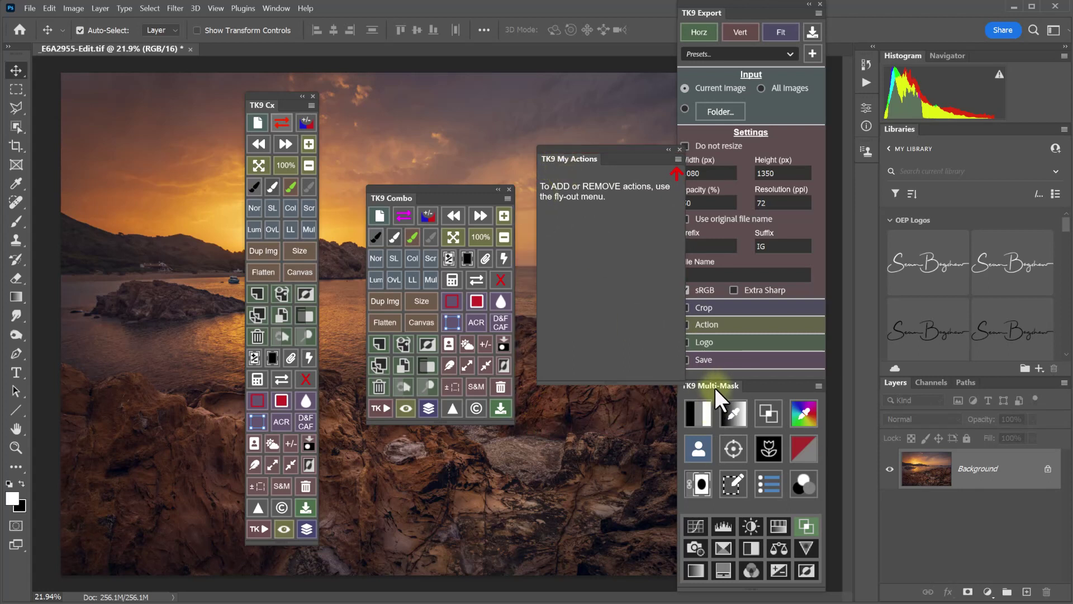
left_click_drag(471, 201, 464, 117)
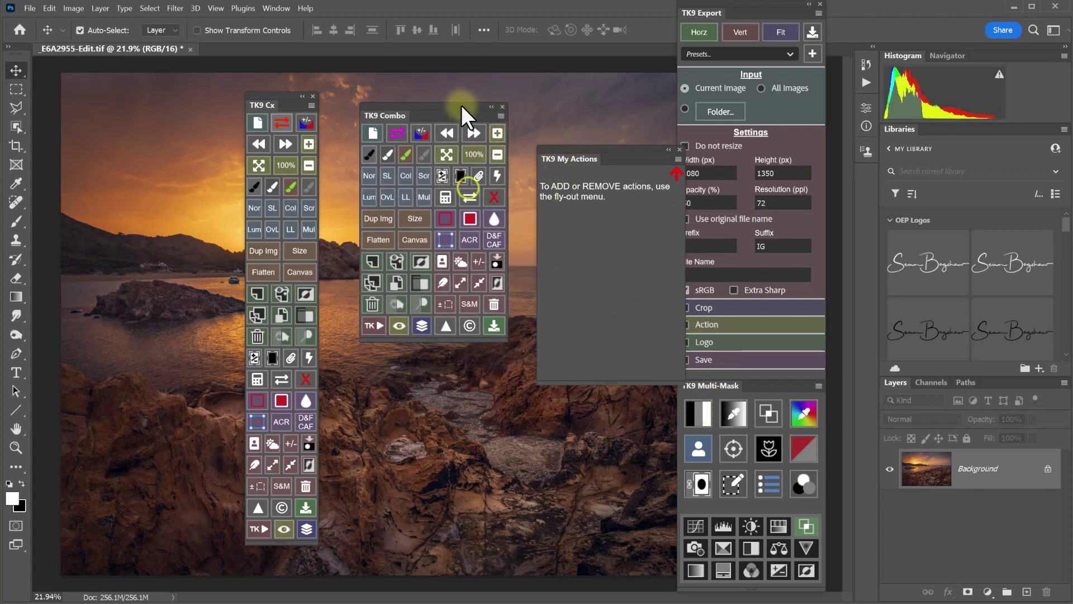
mouse_move(706, 386)
left_mouse_down()
mouse_move(447, 395)
mouse_move(398, 366)
mouse_move(396, 346)
left_mouse_up()
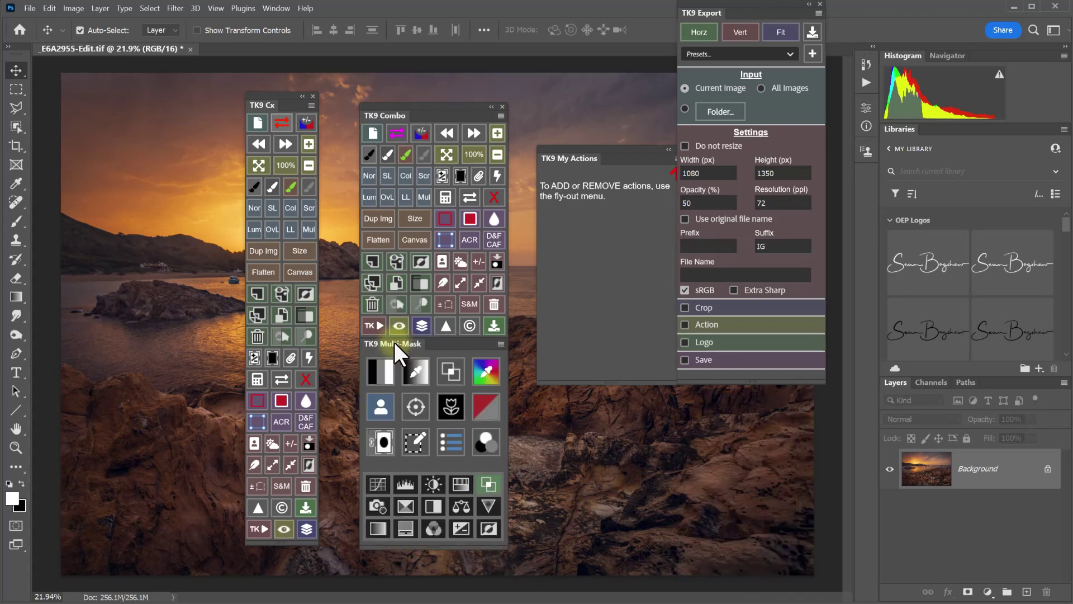
Dock the TK9 Combo and Multi-Mask group as a column beside the Histogram column, and move TK9 Export beside TK9 Cx
left_click_drag(441, 110, 880, 131)
left_click_drag(776, 6, 454, 54)
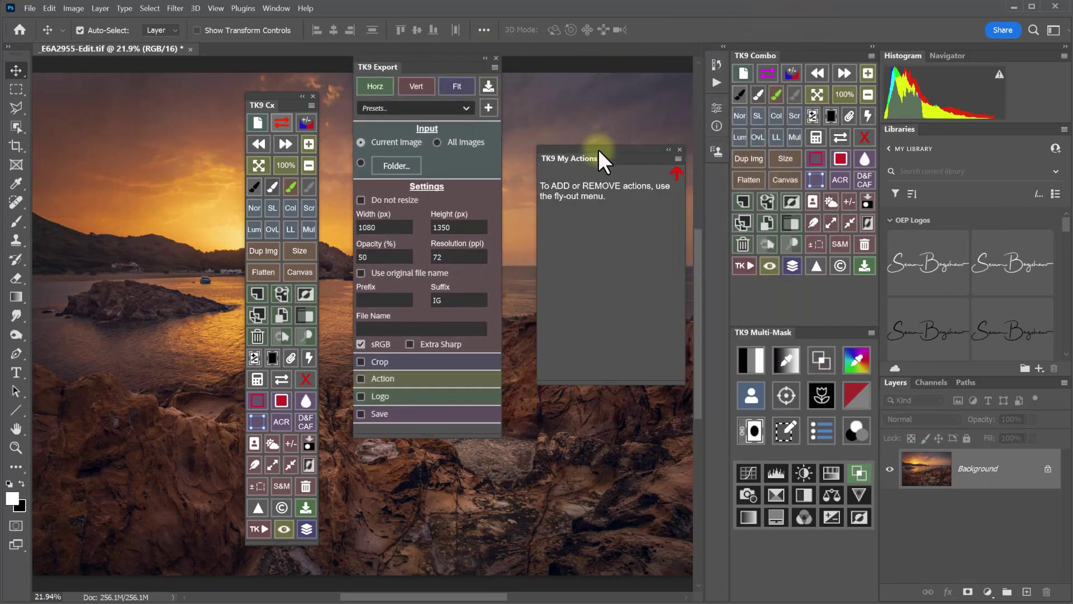
Try TK9 My Actions between TK9 Combo and Multi-Mask, dock it beneath TK9 Cx instead, and raise that group to fit on screen
left_click_drag(609, 150, 796, 330)
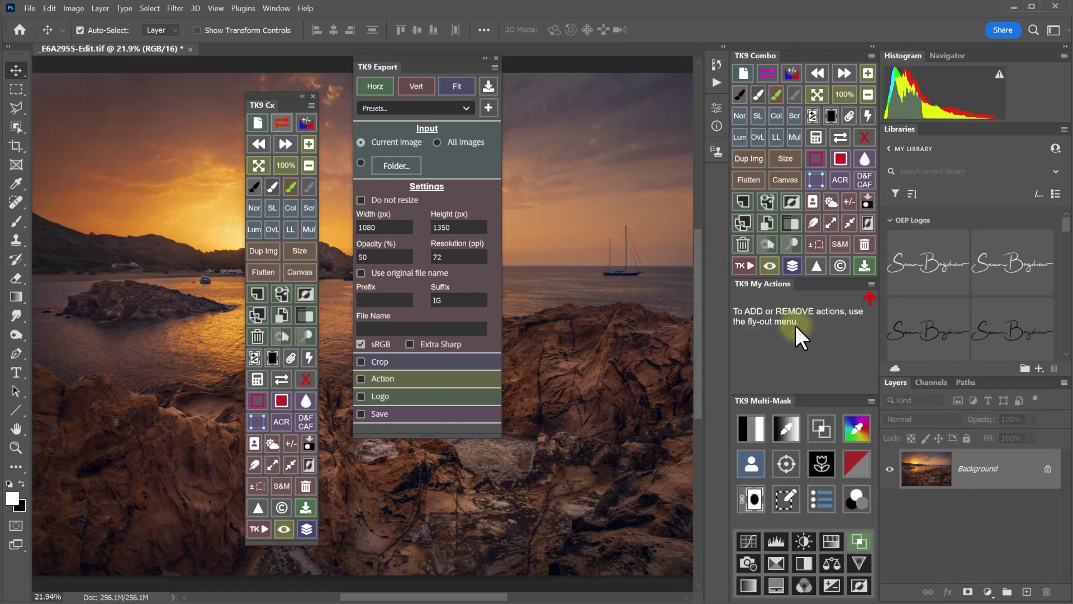
left_click_drag(782, 285, 294, 546)
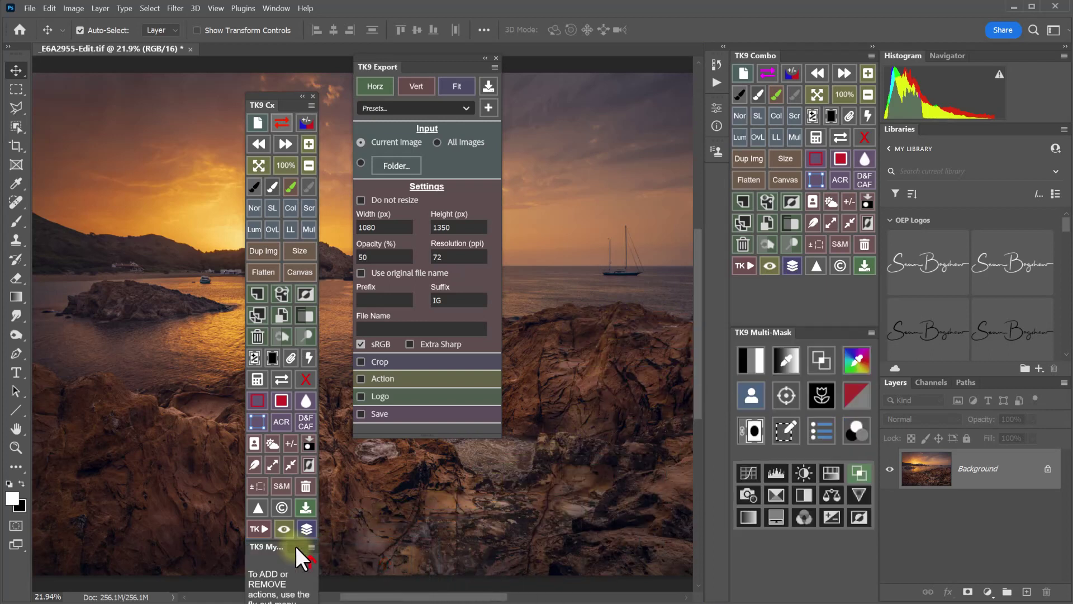
left_click_drag(284, 95, 299, 2)
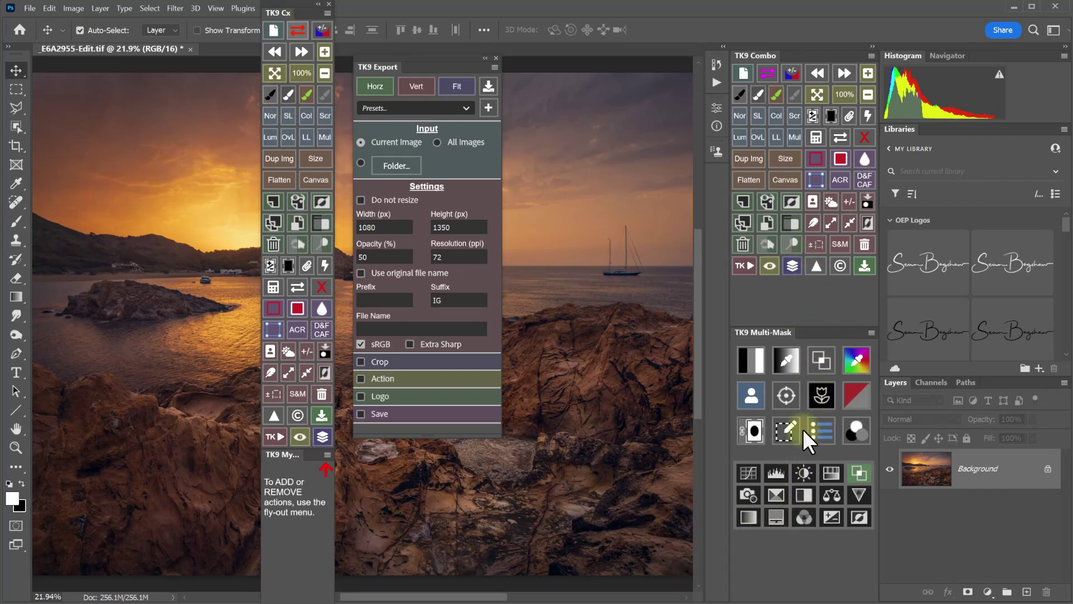
Group TK9 Multi-Mask with TK9 Combo as tabs in one panel group and switch between the two, ending on TK9 Combo
left_click(756, 332)
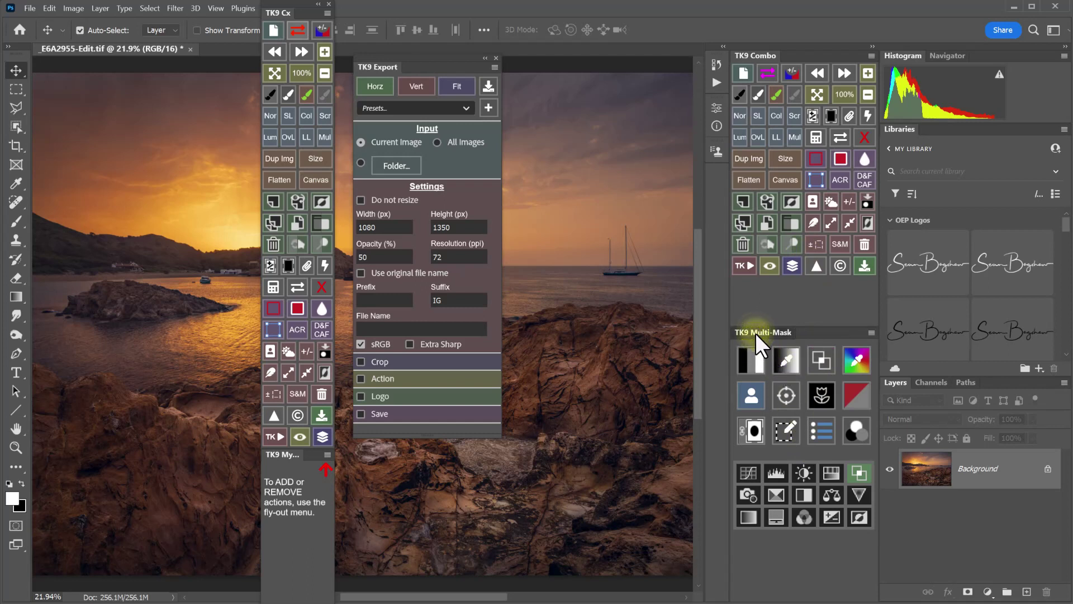
left_click_drag(755, 333, 771, 58)
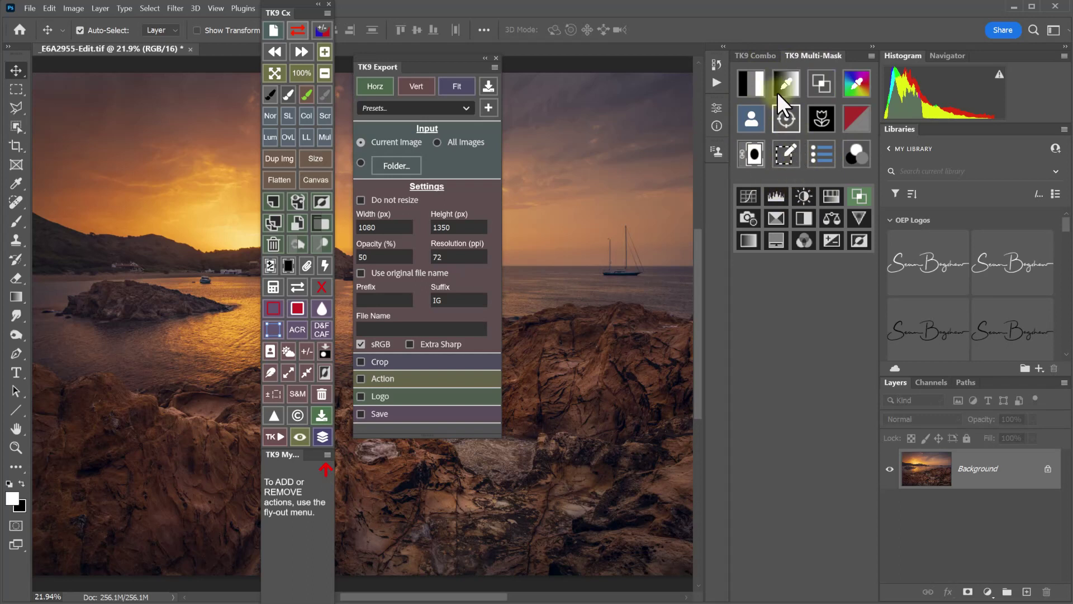
left_click(755, 56)
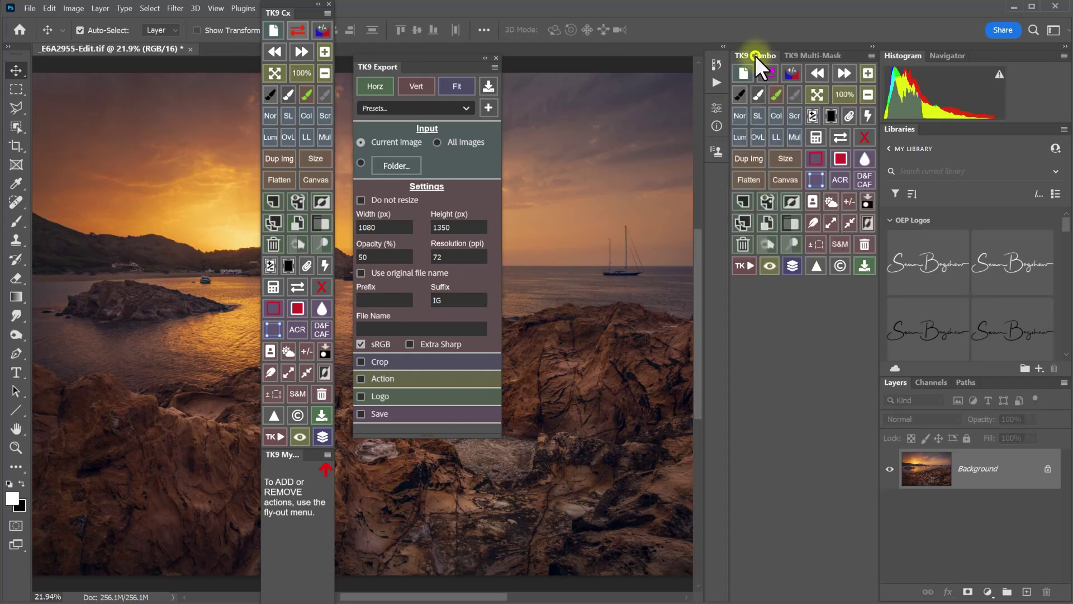
left_click(810, 55)
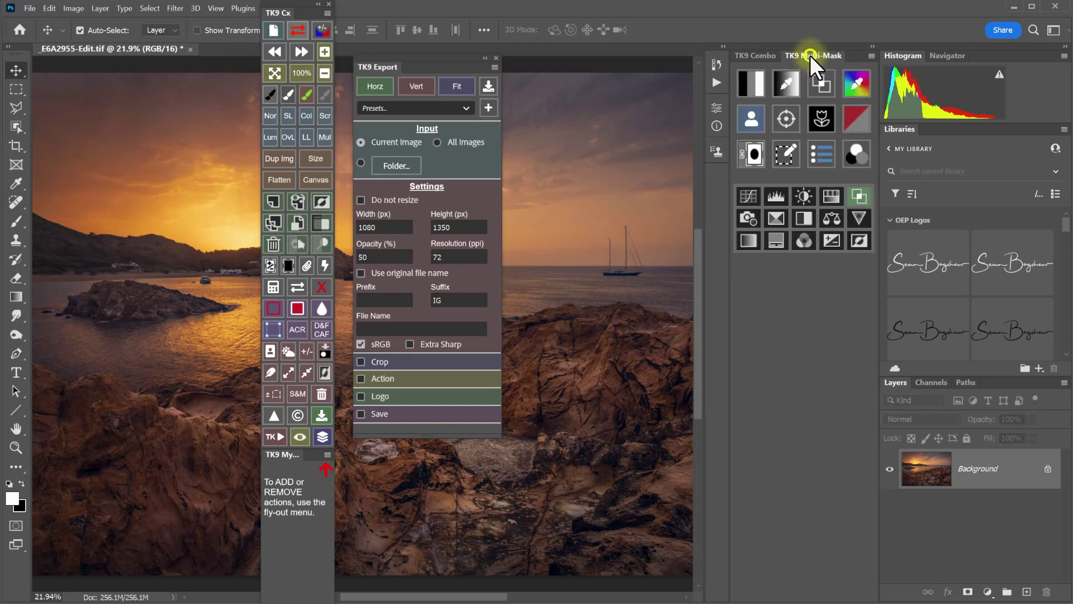
left_click(748, 56)
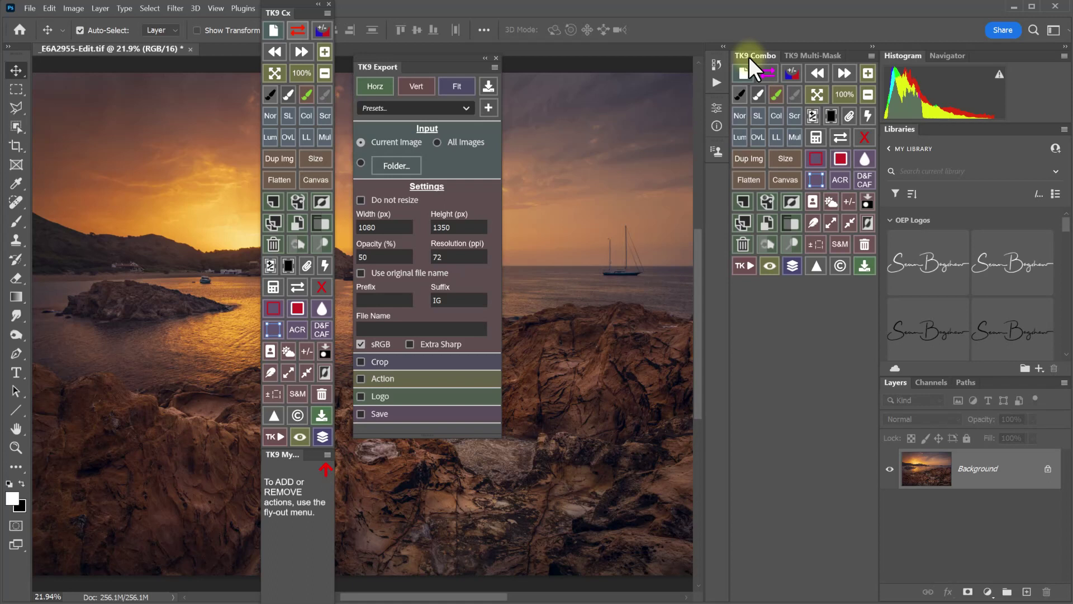
Merge the TK9 Combo and Multi-Mask tabs into the Histogram and Navigator group, ordering them as Multi-Mask, Combo, Histogram, Navigator
left_click_drag(747, 55, 900, 58)
left_click_drag(758, 55, 905, 58)
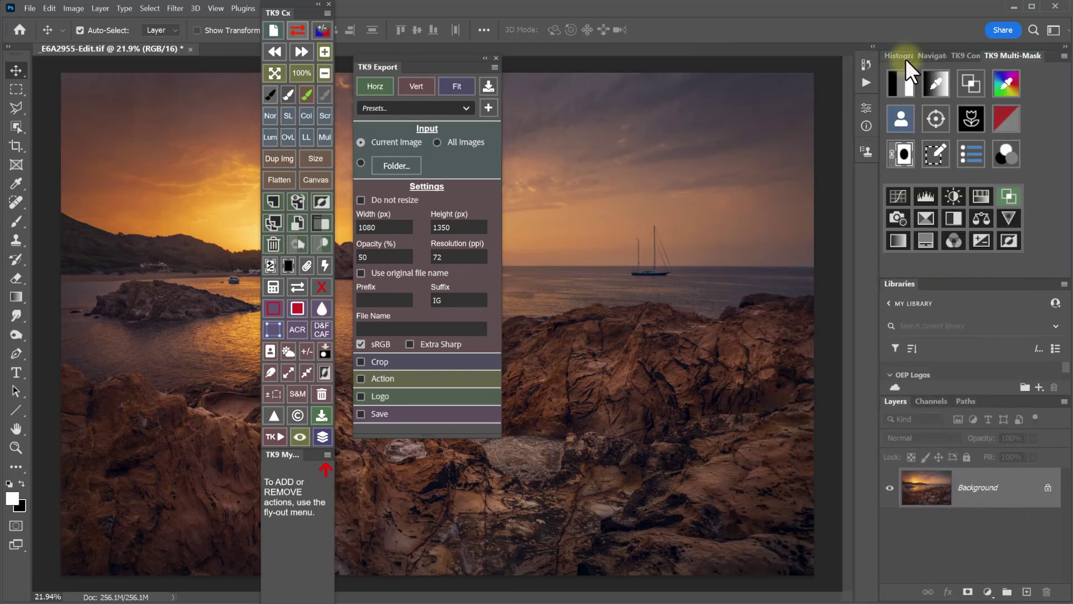
left_click_drag(1013, 57, 913, 58)
left_click_drag(1031, 56, 958, 64)
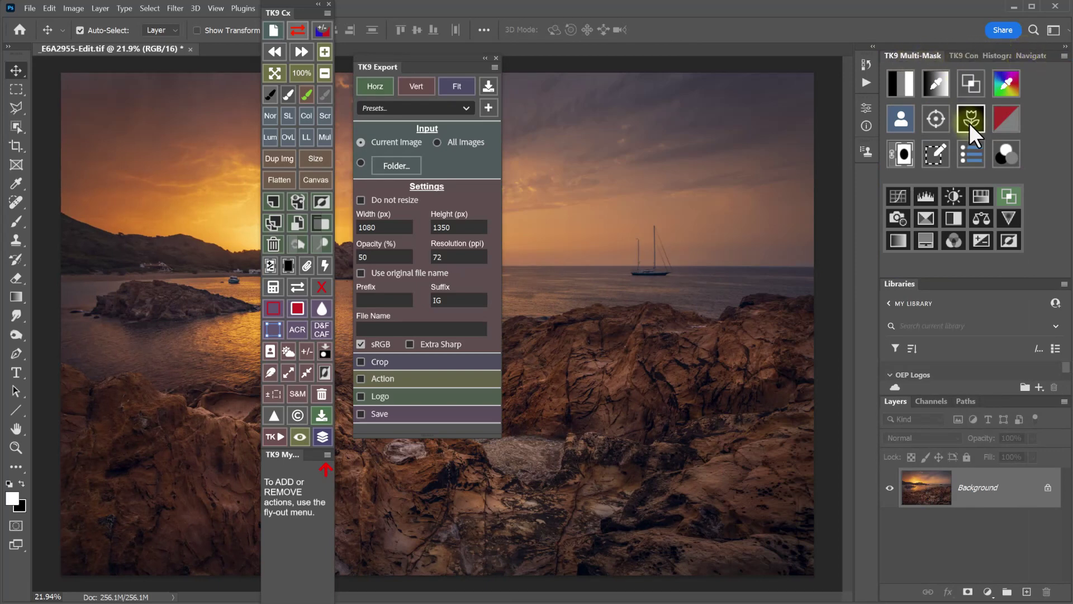
Go through the TK9 Combo, Histogram and Navigator panels in the merged group and return to TK9 Multi-Mask
left_click(972, 55)
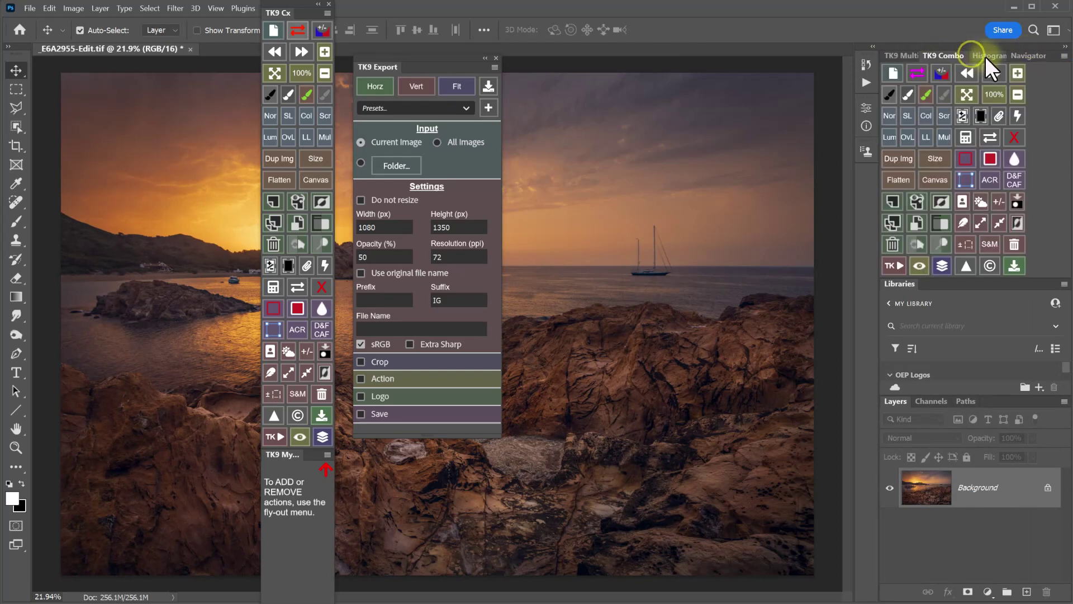
left_click(984, 57)
left_click(1026, 57)
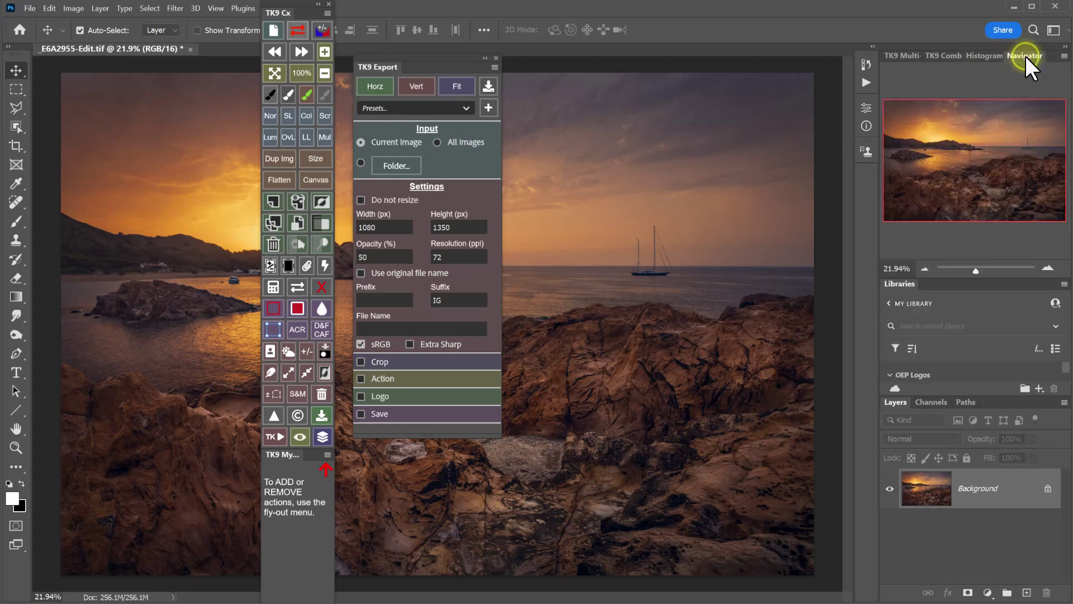
left_click(894, 58)
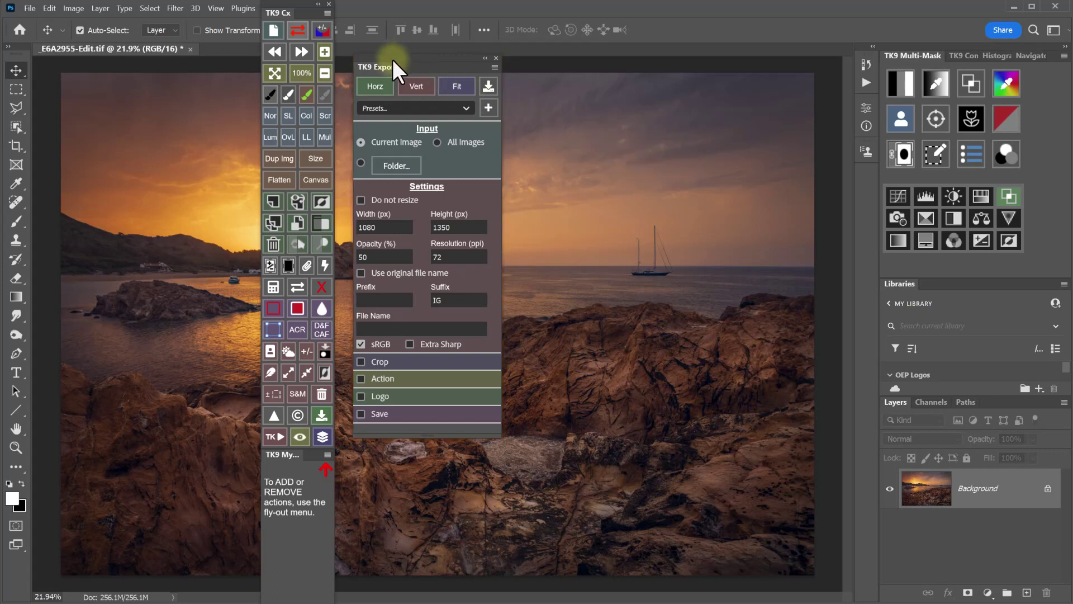
Dock TK9 Export in the collapsed dock beneath Clone Source and open it from there
left_click_drag(398, 65, 865, 164)
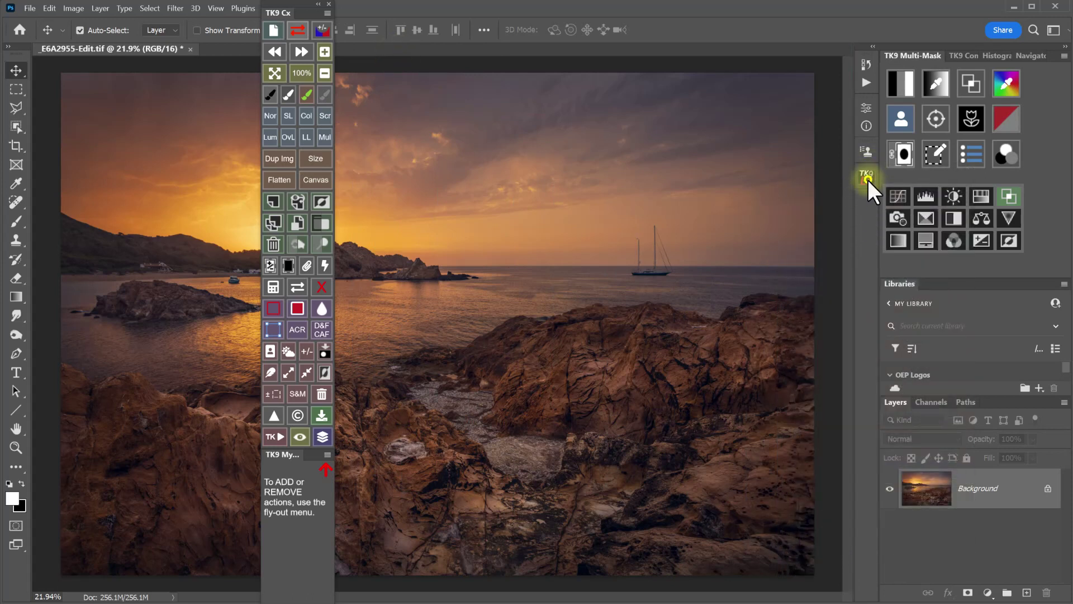
left_click(868, 180)
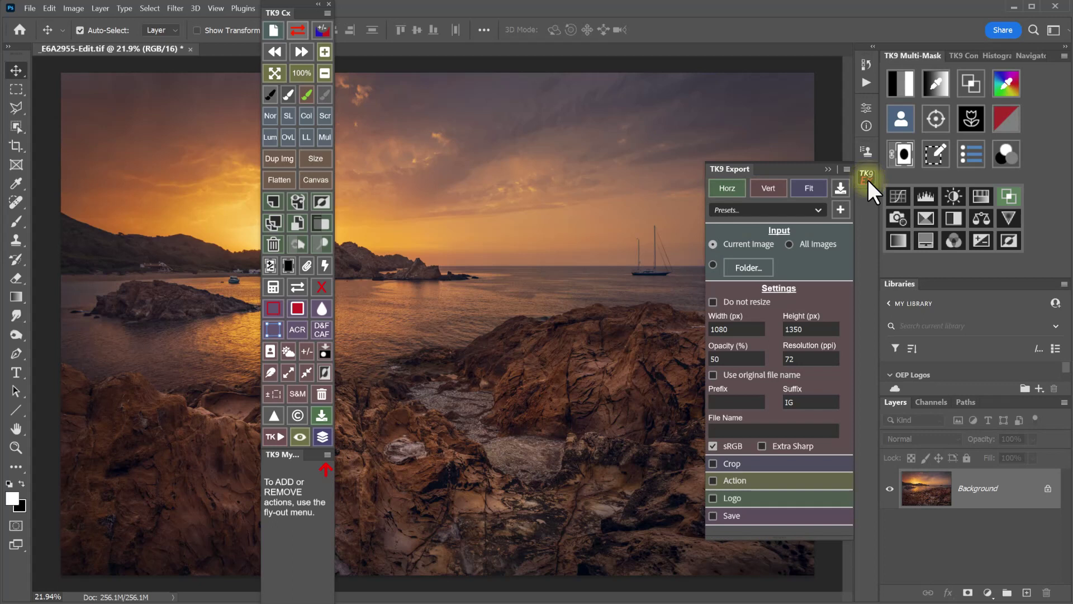
Collapse the open TK9 Export panel and dock TK9 My Actions beneath it in the collapsed dock
left_click(868, 179)
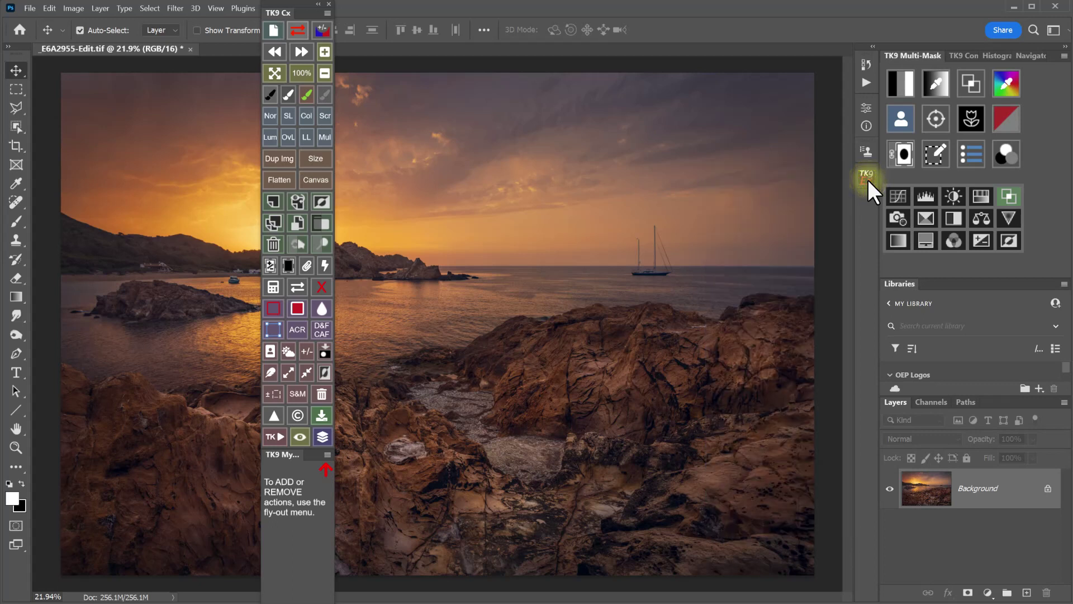
left_click_drag(284, 457, 871, 195)
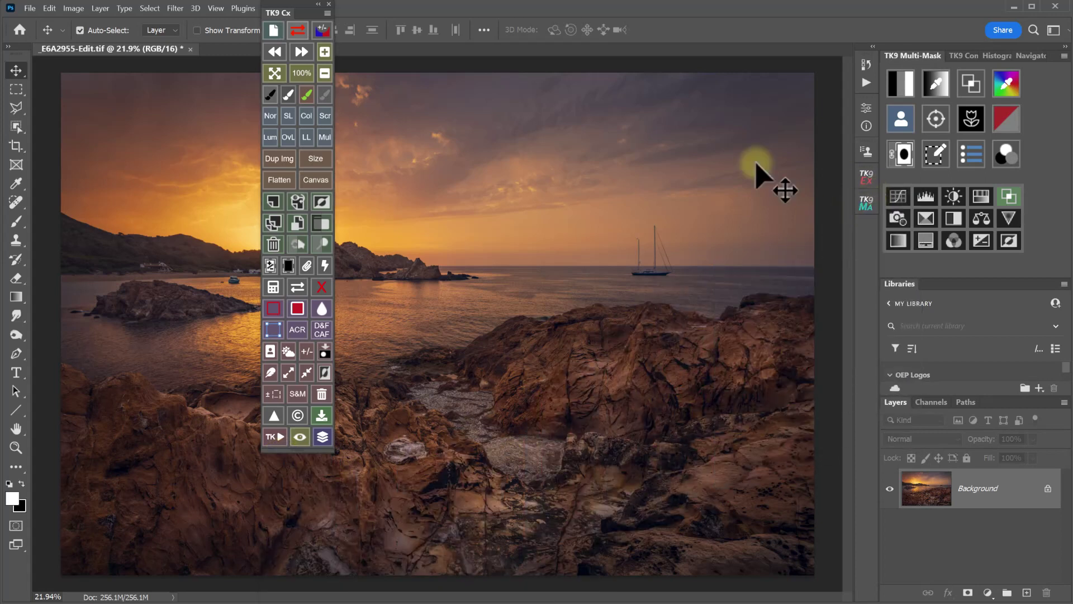
Dock TK9 Cx as its own column beside the collapsed dock and close the TK9 Combo panel in the Multi-Mask group
left_click_drag(293, 8, 735, 92)
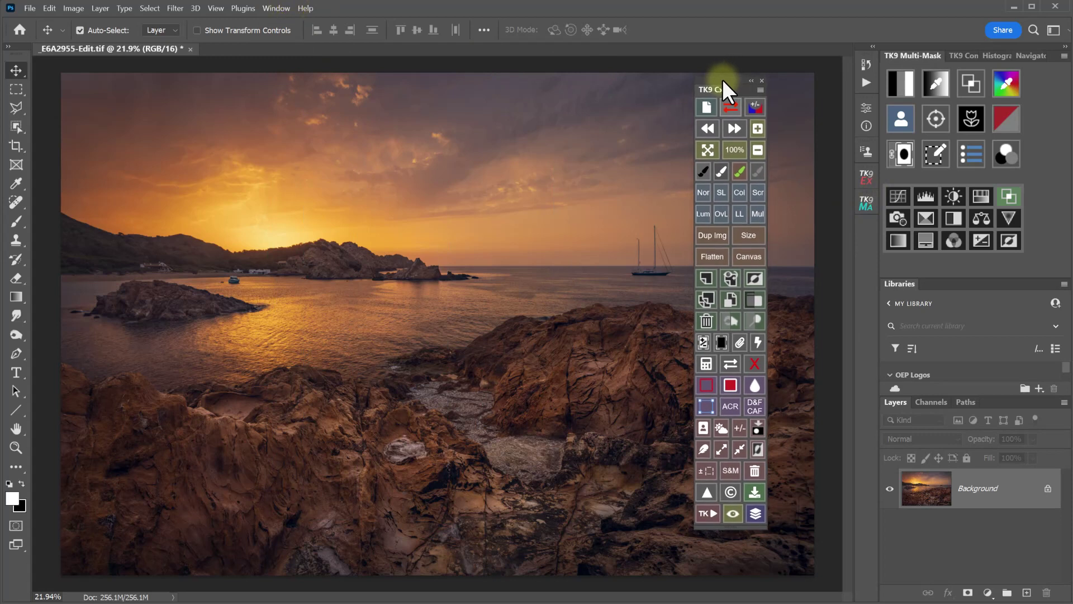
left_click(967, 56)
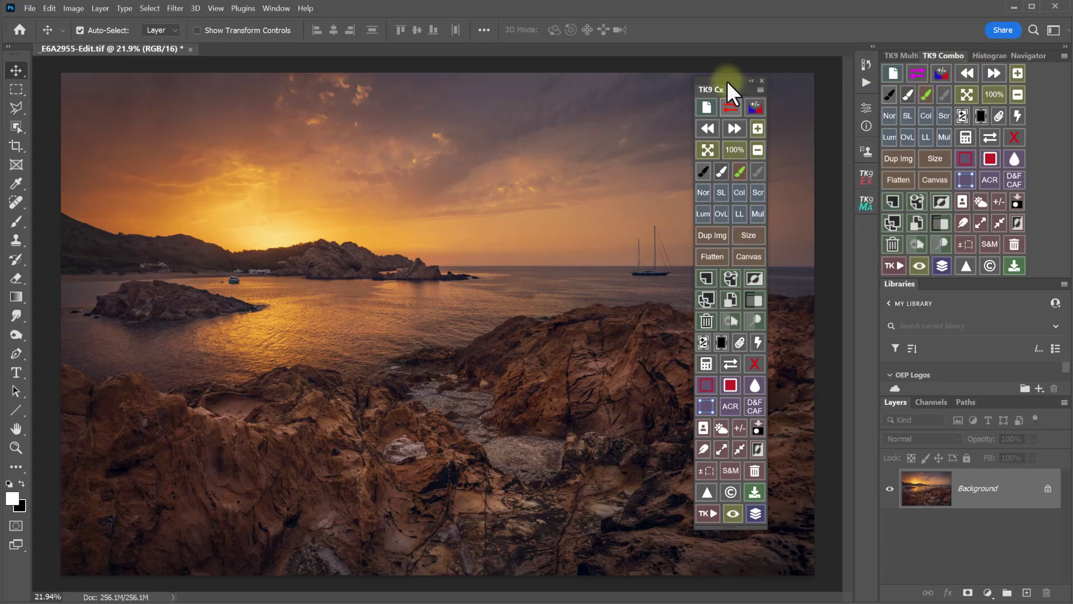
left_click_drag(722, 81, 853, 115)
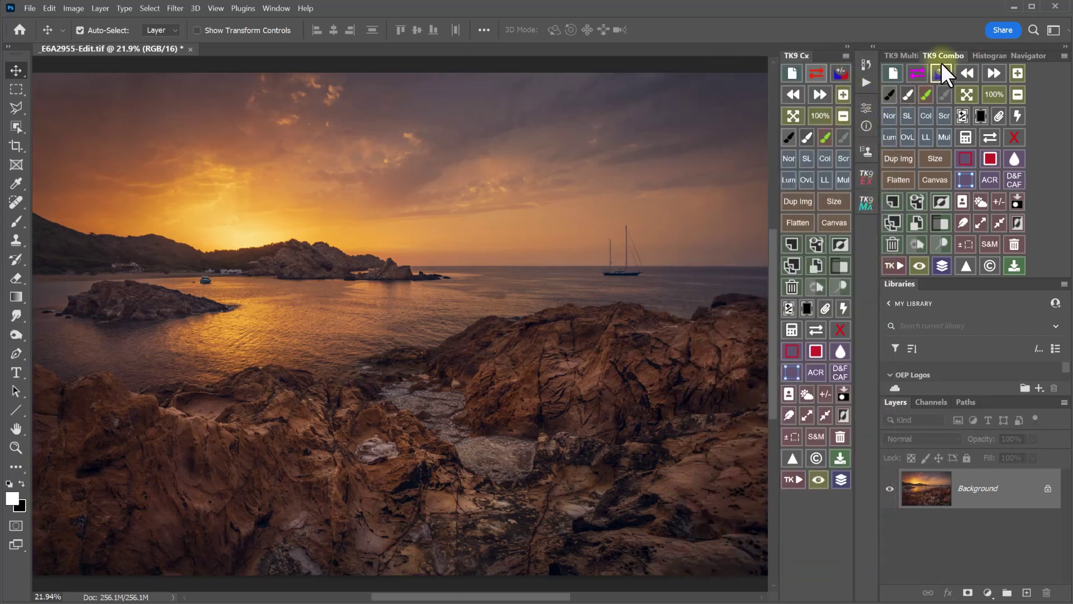
left_click(1063, 57)
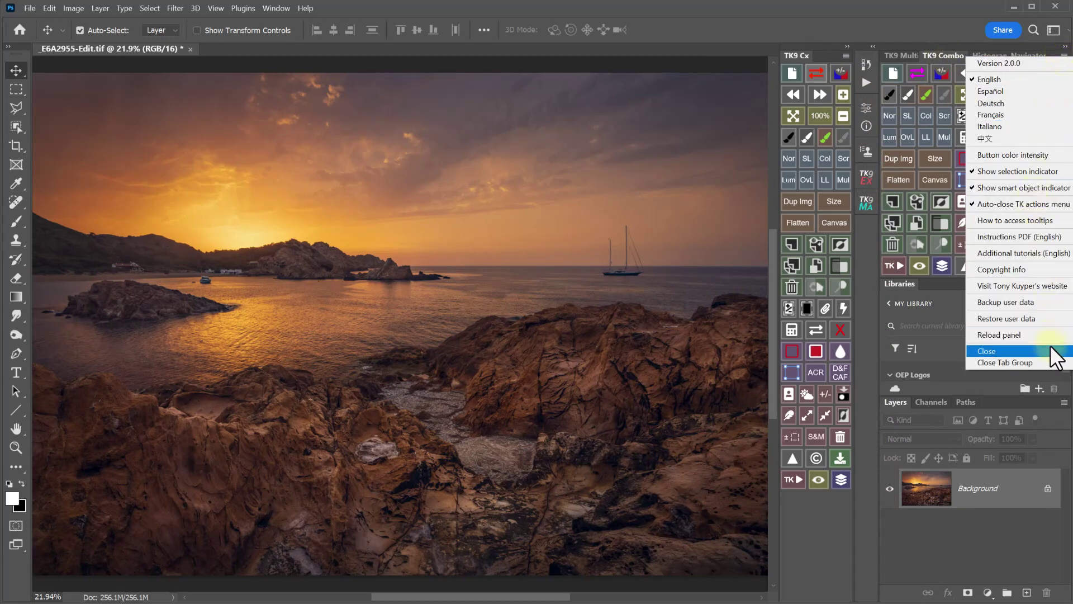
left_click(1050, 352)
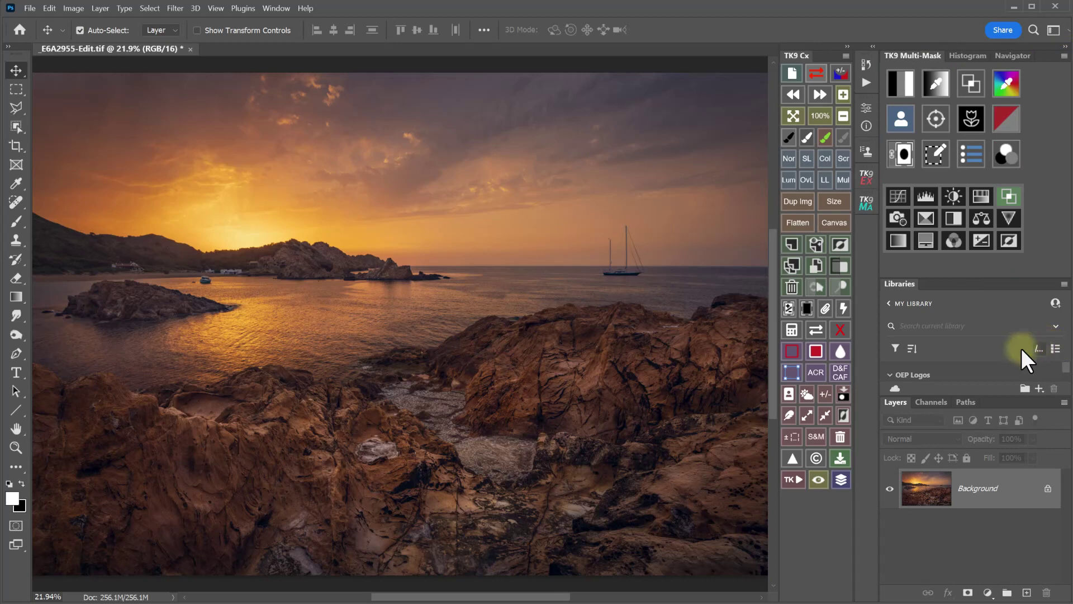
Move the Tools panel across the workspace and dock it alongside the TK9 Cx column
left_click(18, 64)
left_click_drag(19, 46, 778, 82)
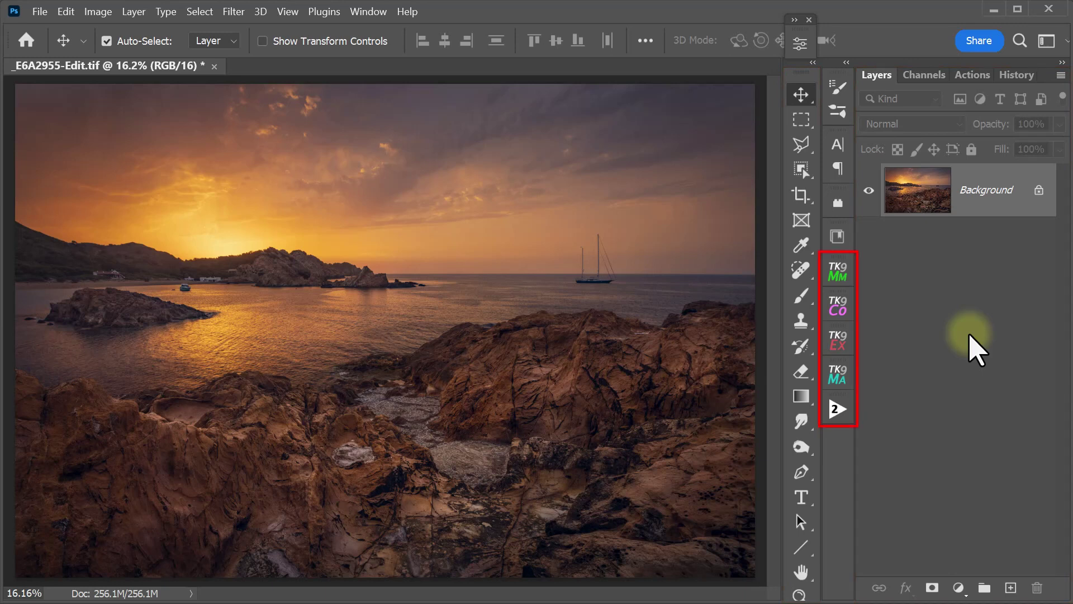
Open and collapse TK9 Multi-Mask from the collapsed dock and open TK9 Combo from there
left_click(837, 274)
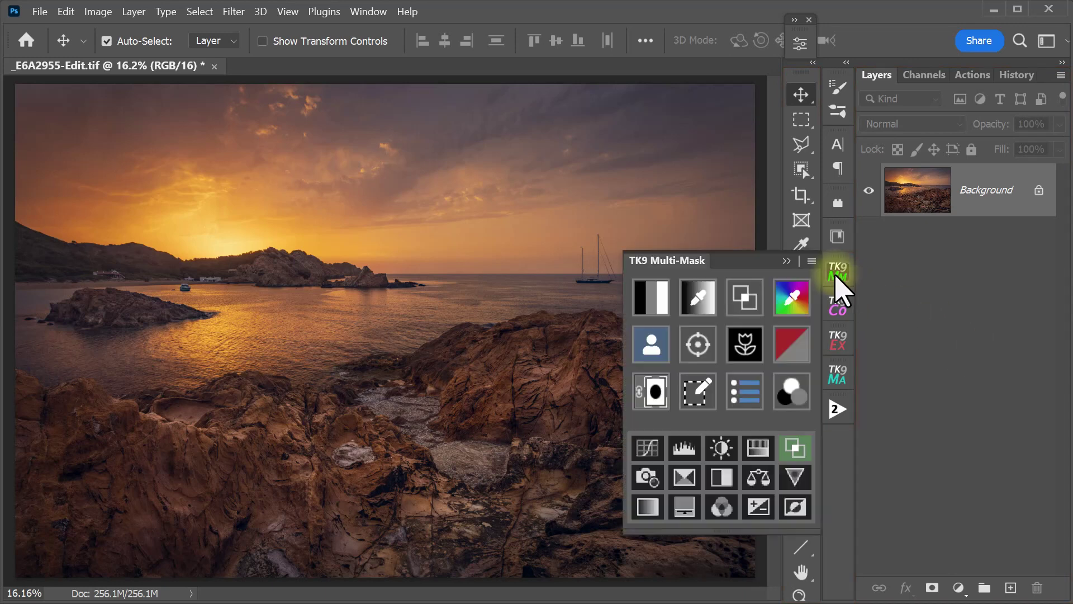
left_click(835, 274)
left_click(837, 311)
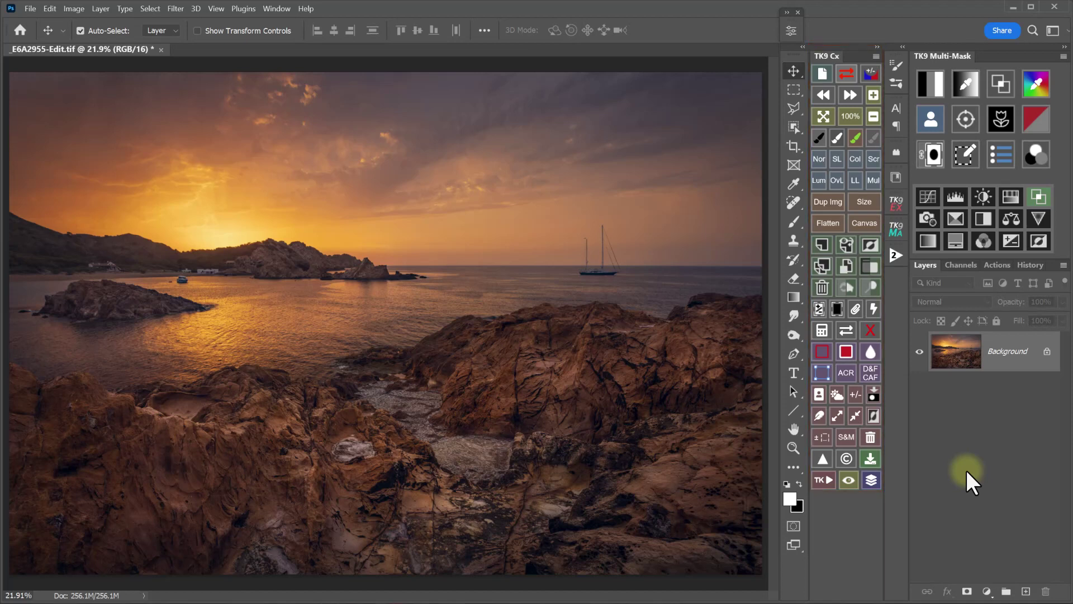
Minimize the TK9 Multi-Mask panel above Layers to its tab and expand it again
double_click(941, 55)
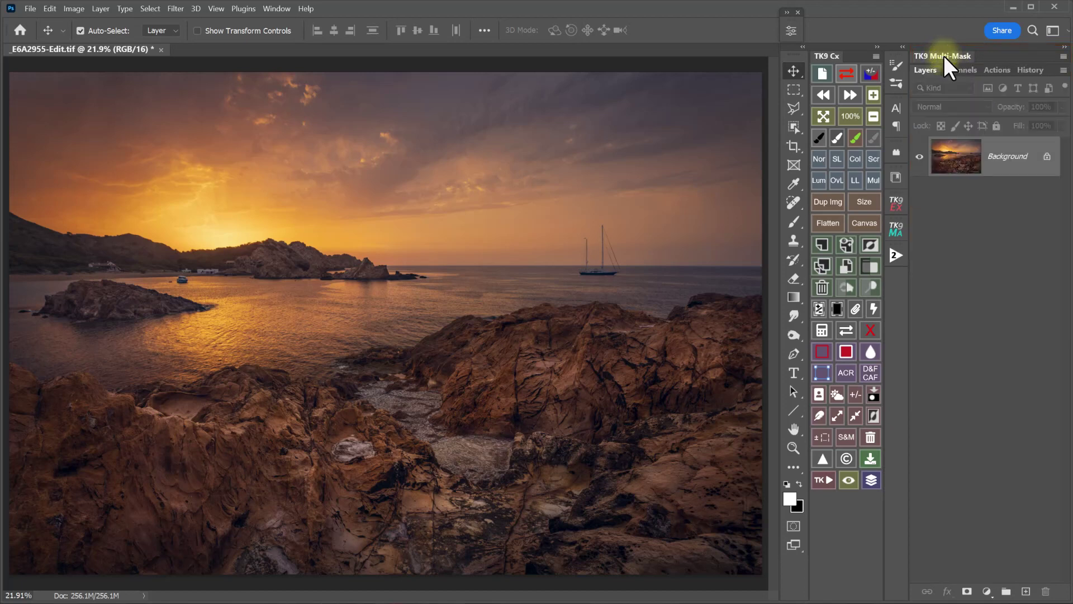
double_click(943, 55)
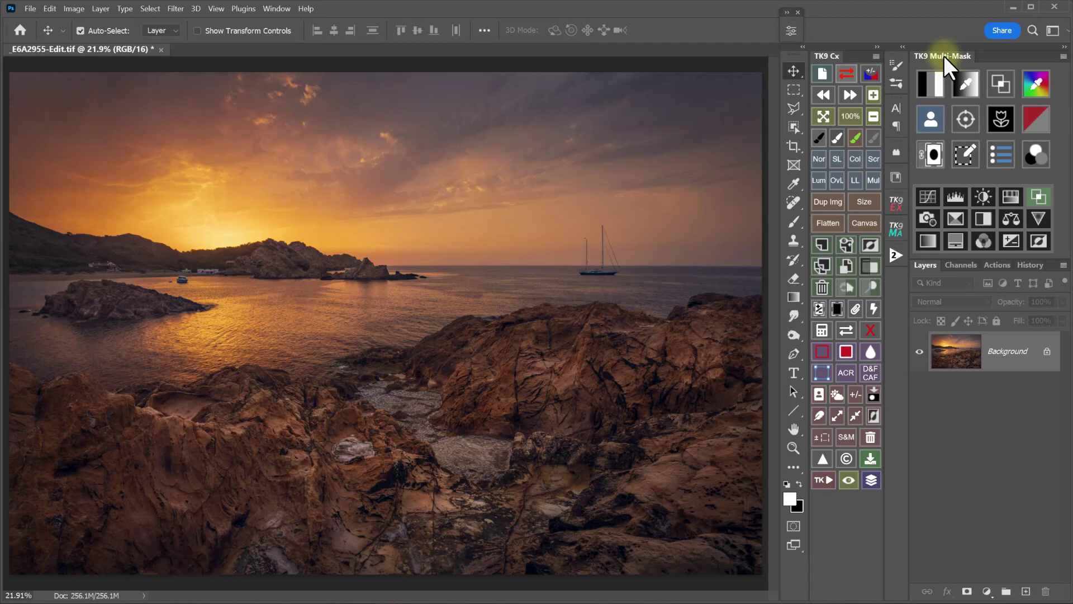
Open and collapse TK9 Export and TK9 My Actions one after the other from the collapsed dock
left_click(895, 204)
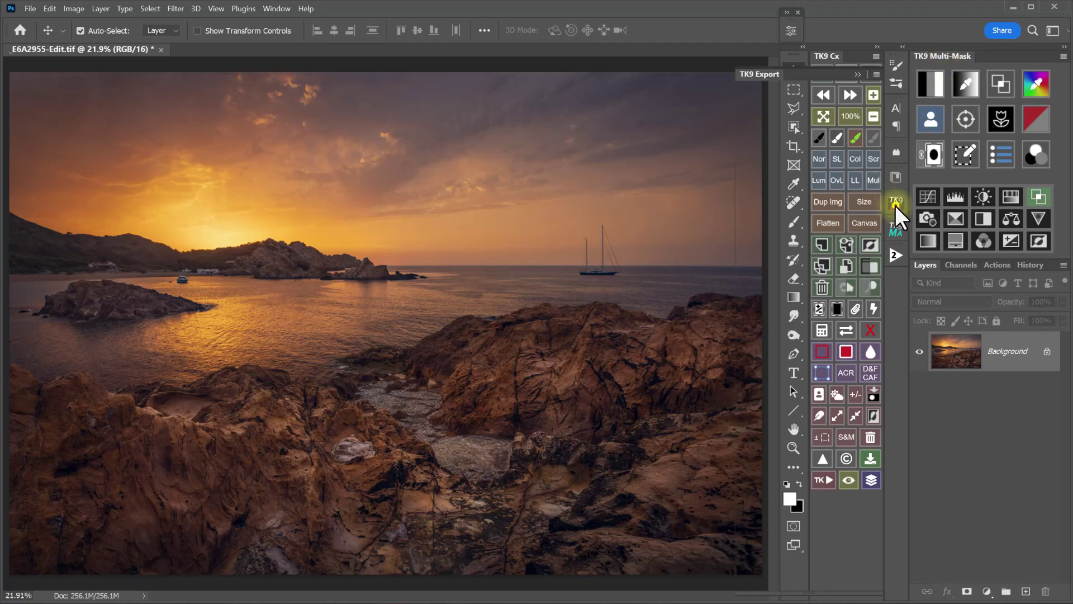
left_click(895, 203)
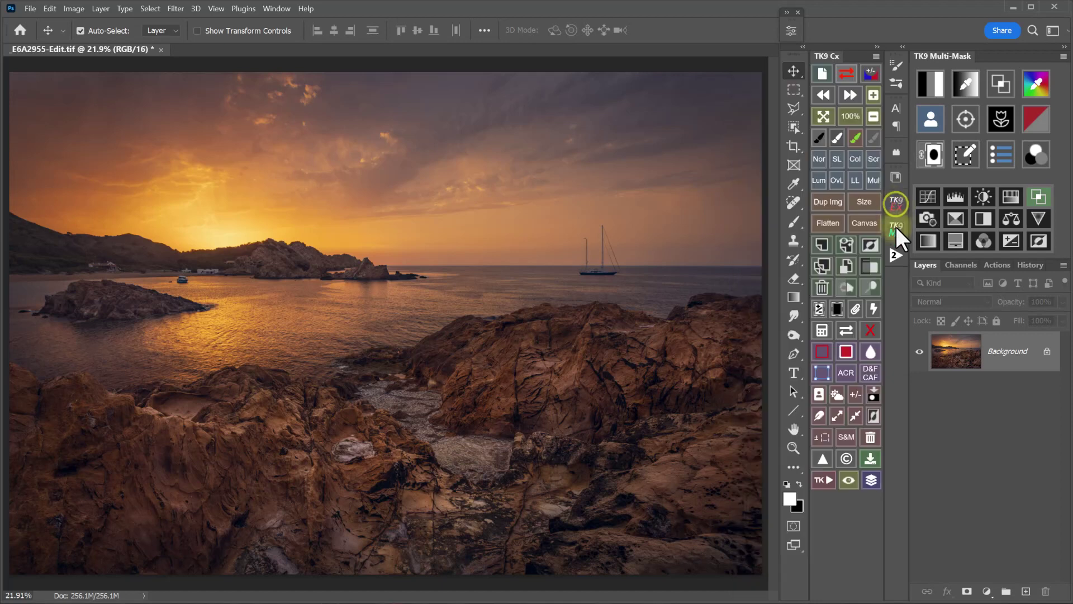
left_click(896, 227)
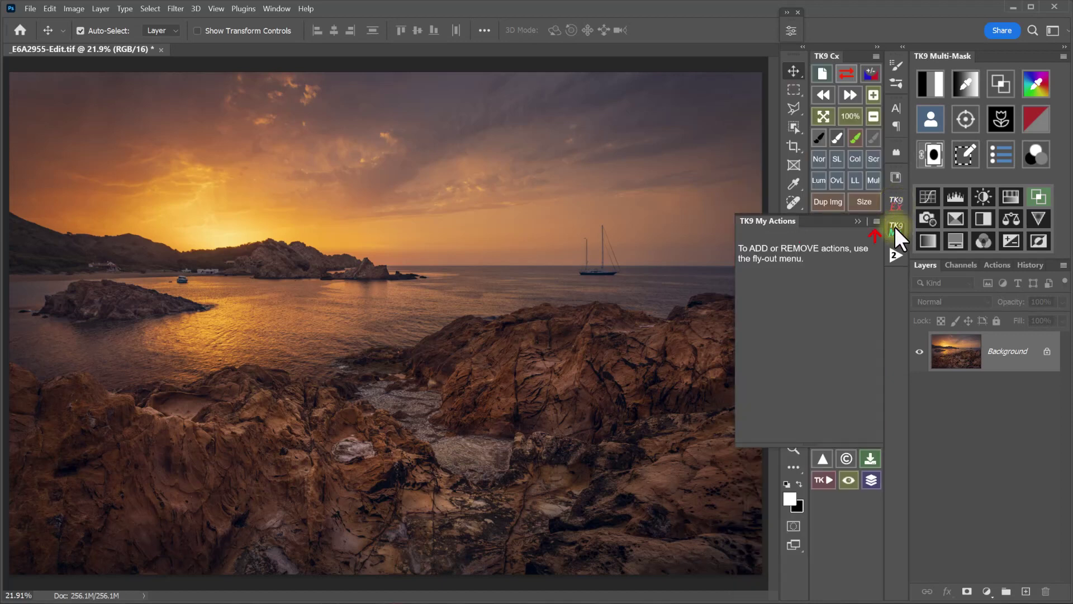
left_click(895, 228)
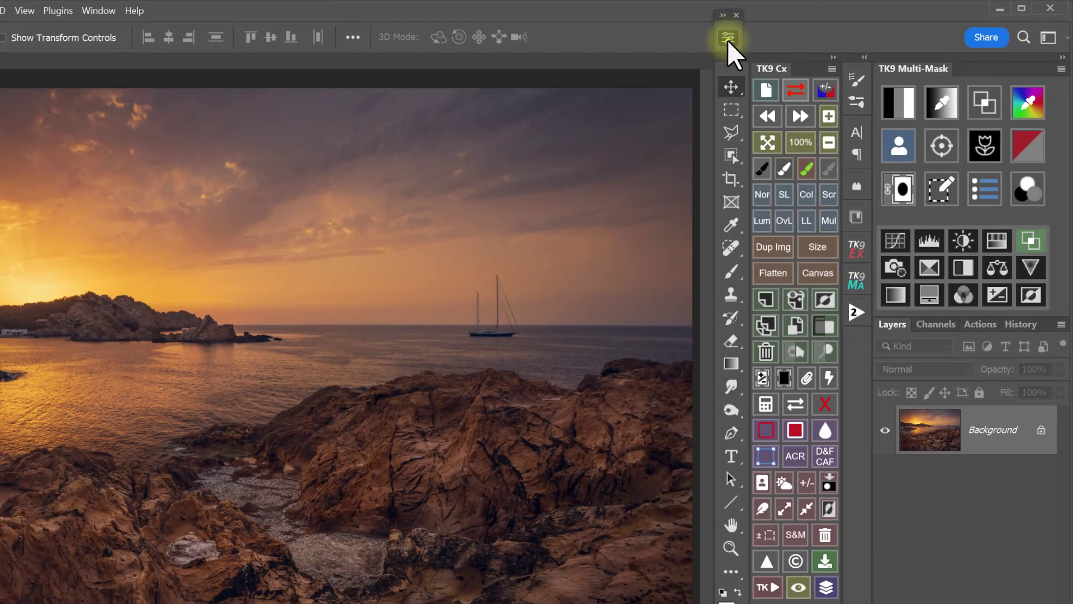
Open the floating Properties panel, add Levels and Hue/Saturation adjustment layers from TK9 Multi-Mask, and collapse Properties
left_click(728, 38)
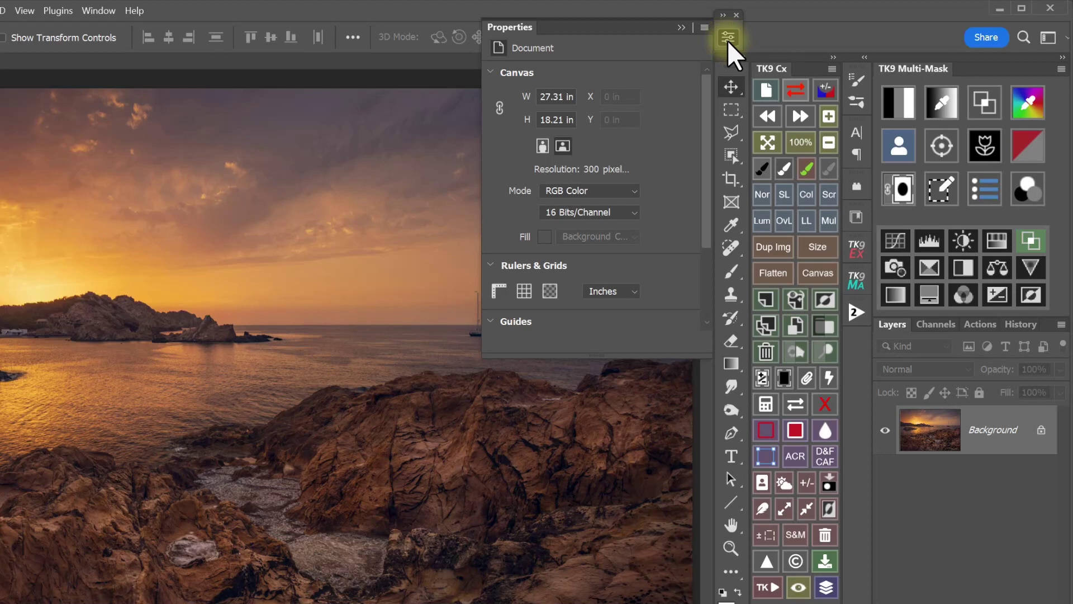
left_click(930, 245)
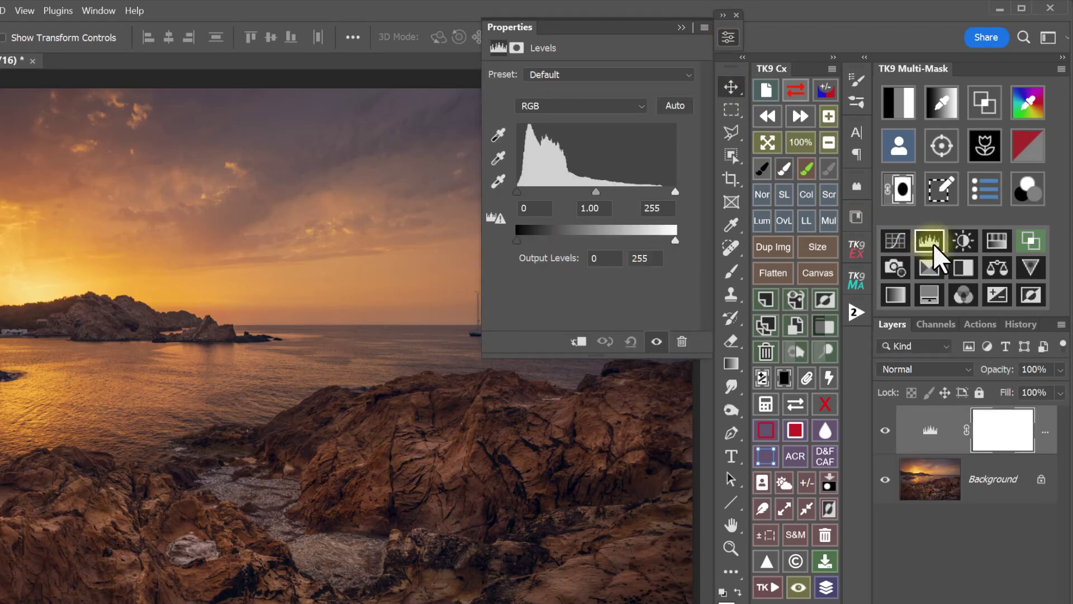
left_click(993, 243)
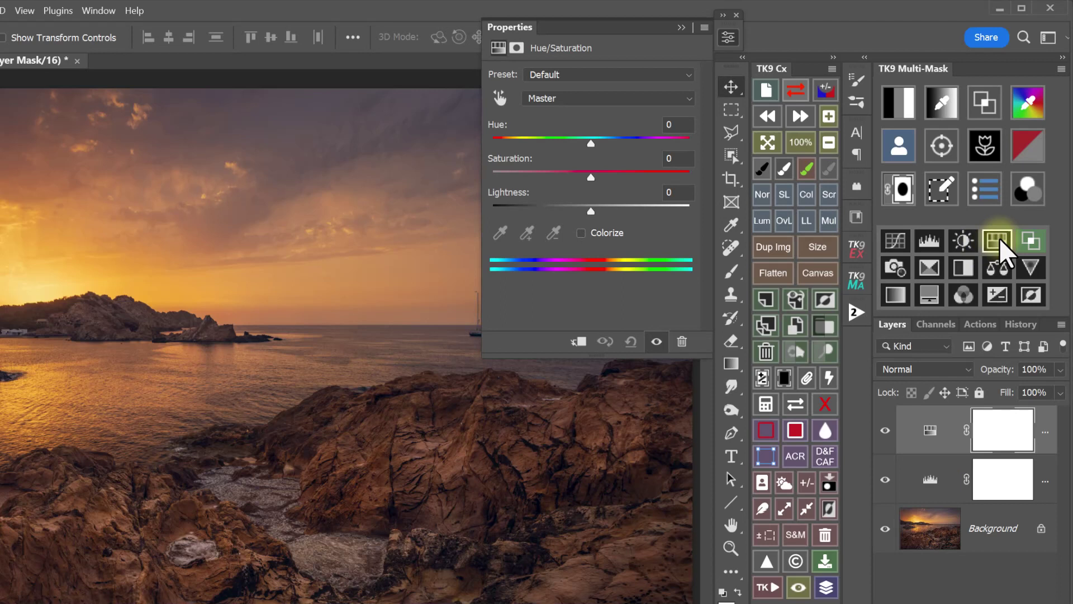
left_click(737, 25)
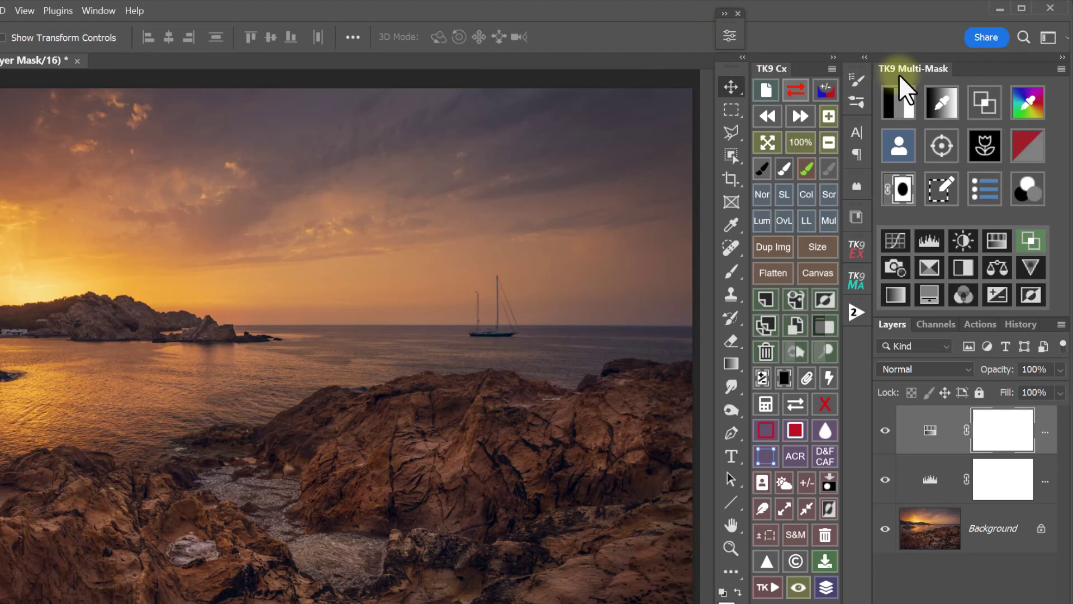
Check the Auto-show Properties panel option in the TK9 Multi-Mask settings and leave them without changing anything
left_click(1061, 68)
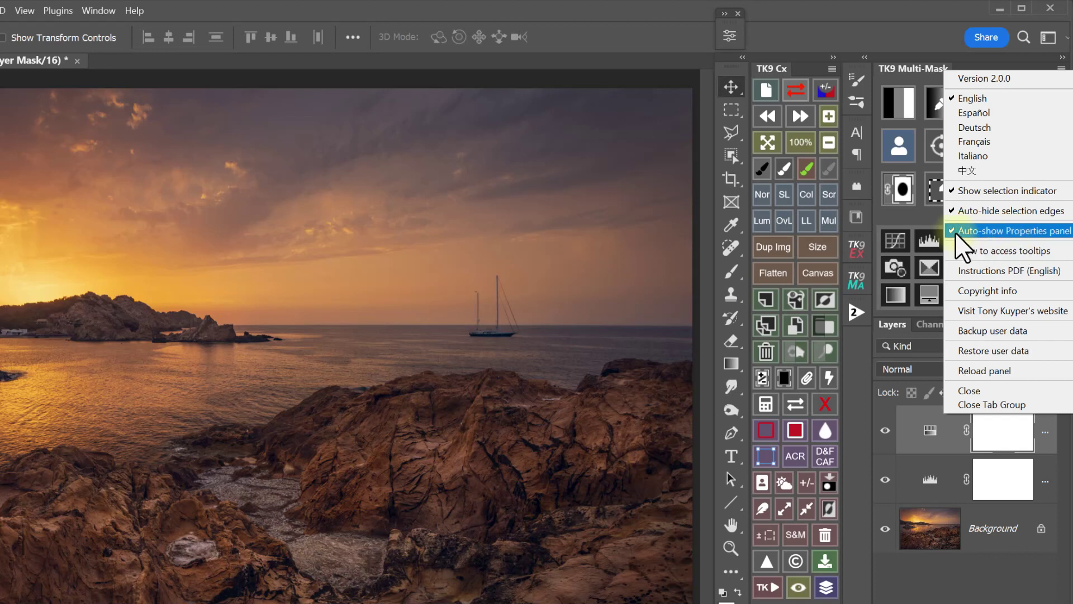
left_click(933, 581)
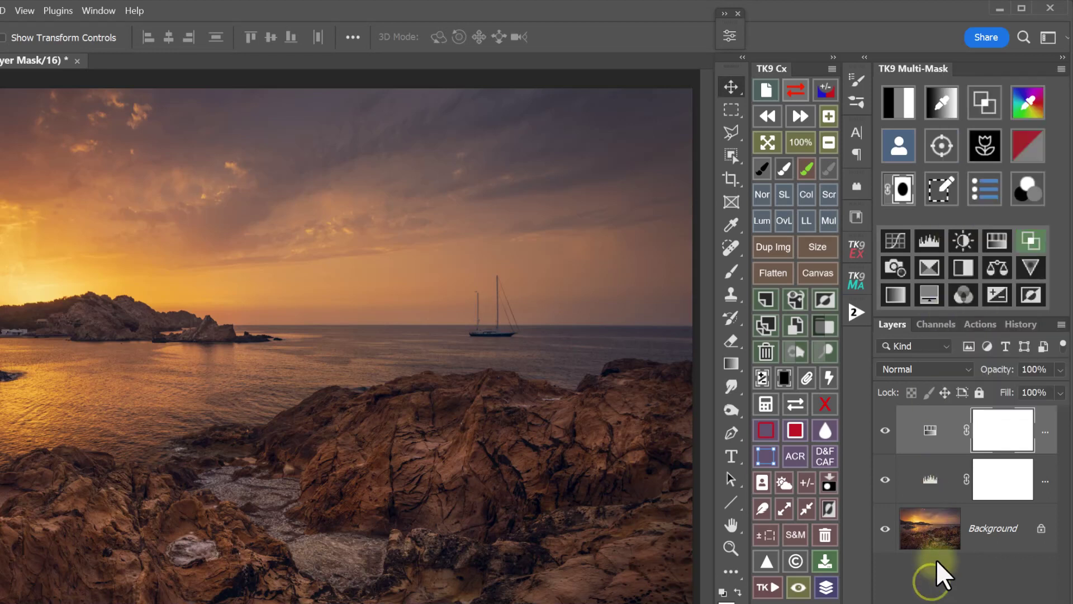
Add another Levels adjustment layer from TK9 Multi-Mask, set its white input level to 236, and collapse Properties
left_click(933, 243)
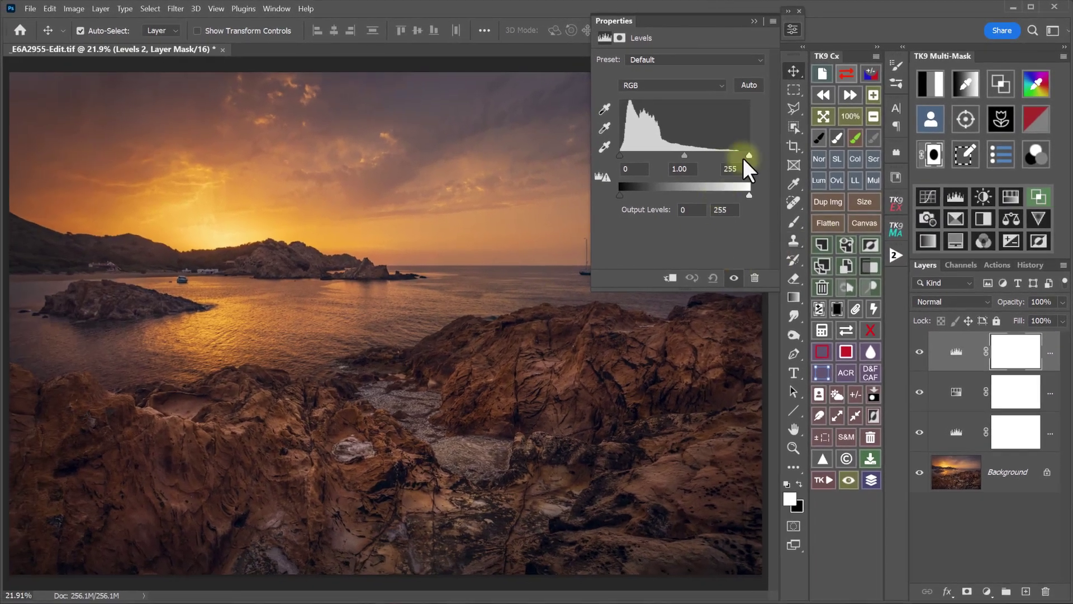
left_click_drag(750, 157, 739, 155)
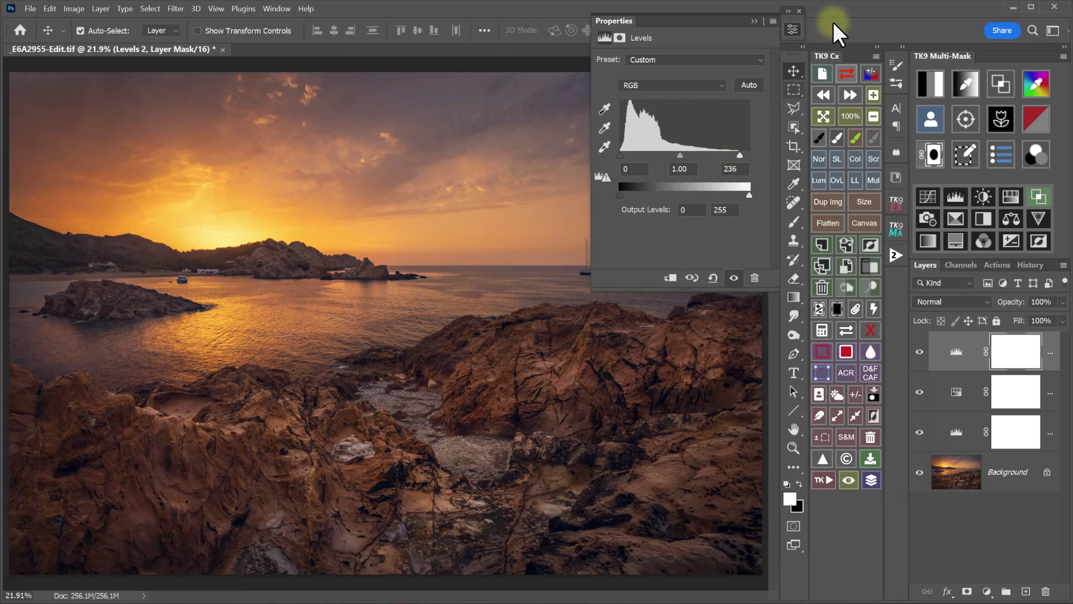
left_click(794, 28)
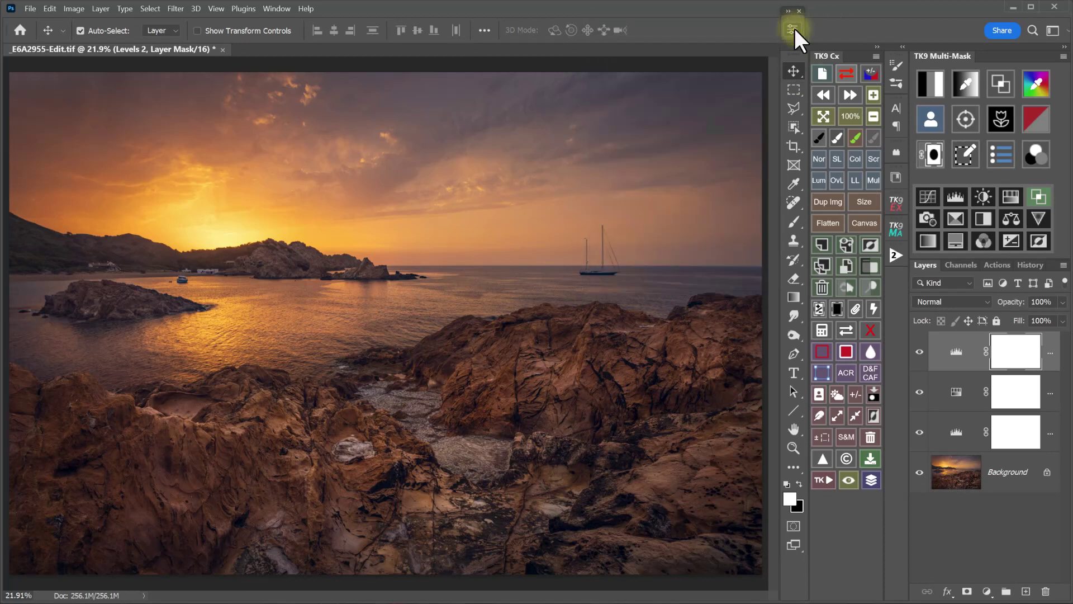